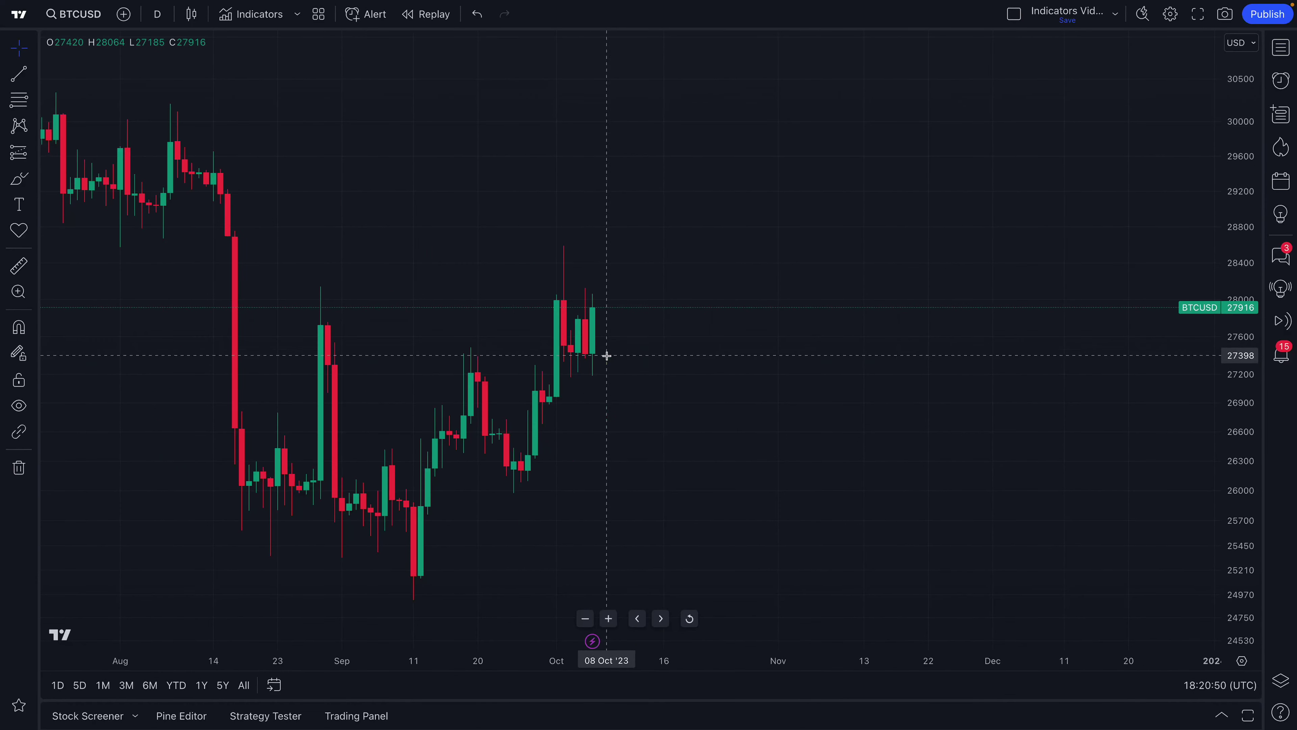
{"action": "scroll", "coordinate": [437, 328], "scroll_direction": "up", "scroll_amount": 5}
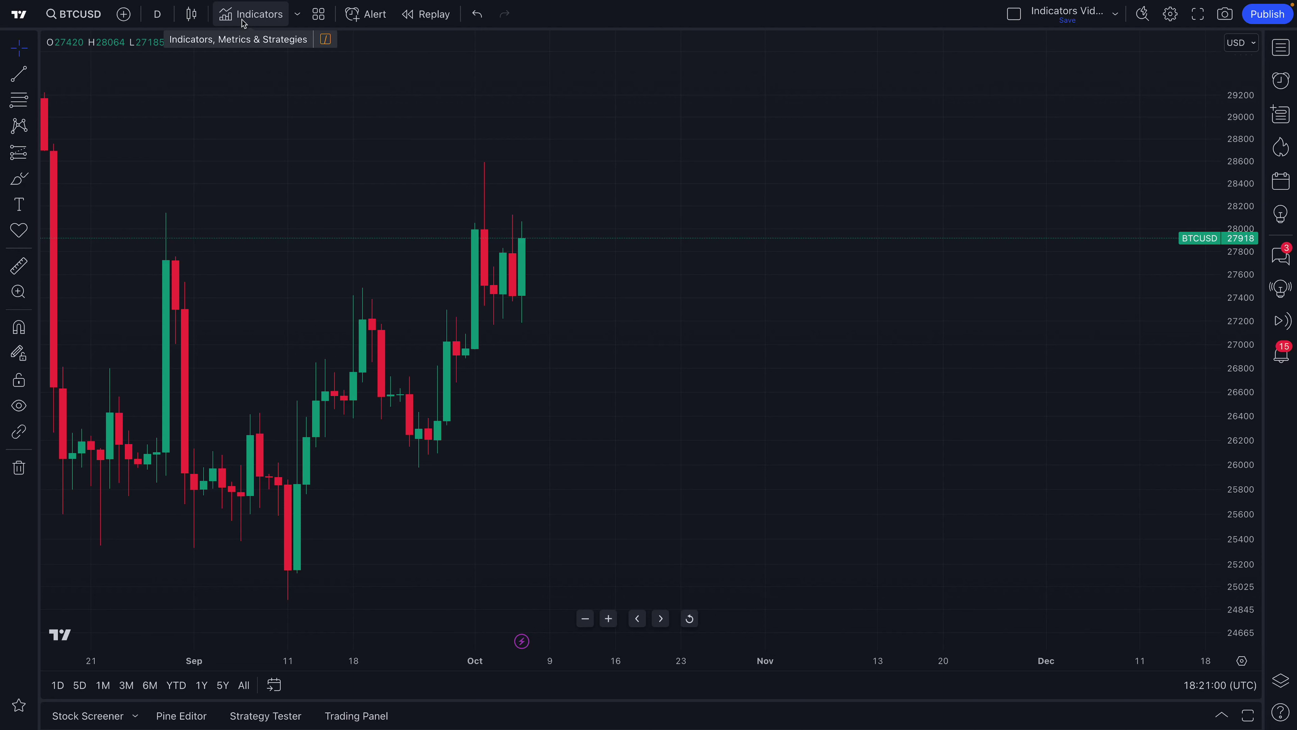
Search indicators for 'moving average' and add Moving Average Simple to the chart
{"action": "left_click", "coordinate": [248, 20]}
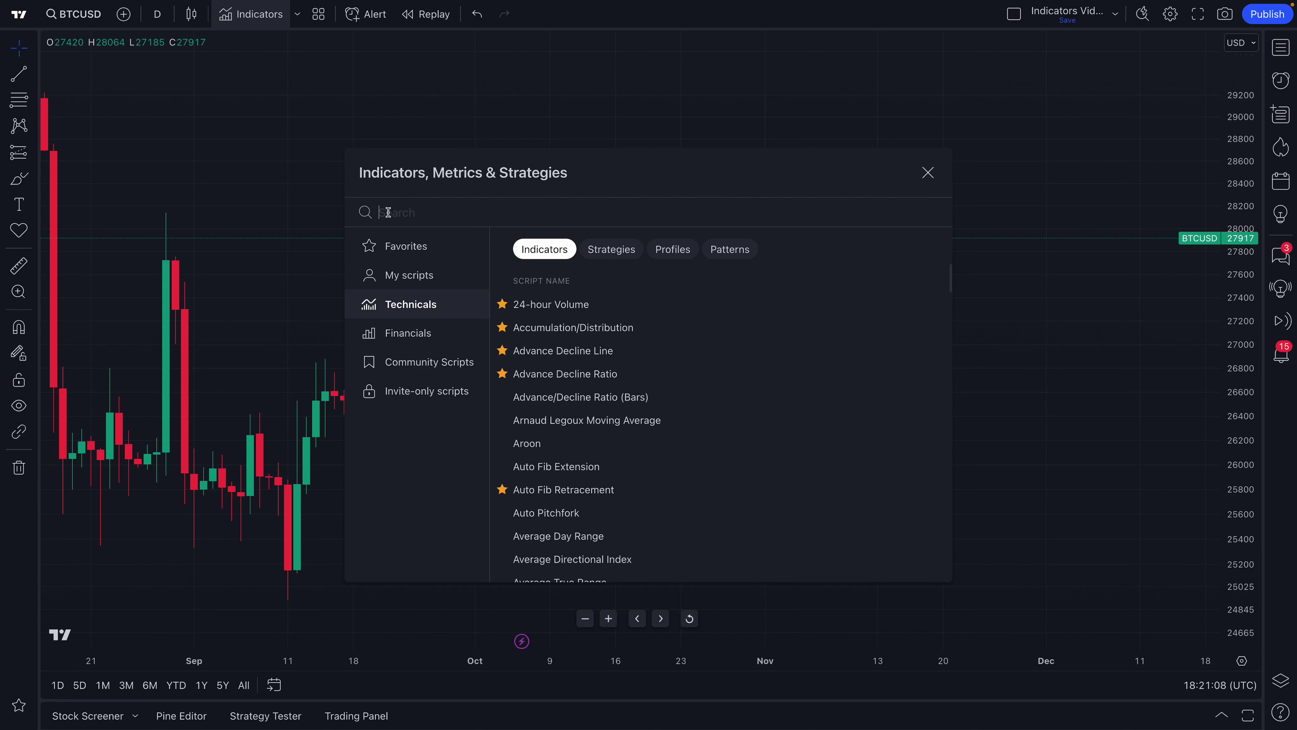
{"action": "type", "text": "moving average"}
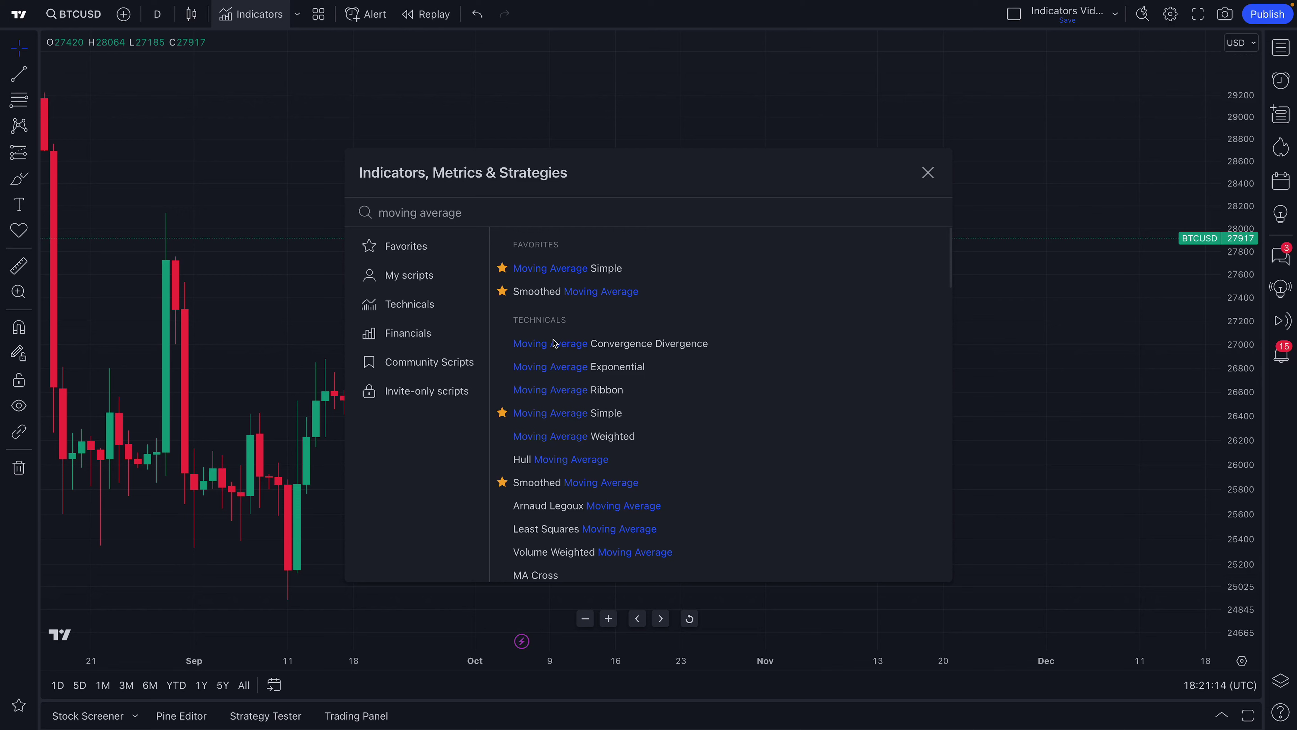
{"action": "scroll", "coordinate": [573, 401], "scroll_direction": "down", "scroll_amount": 6}
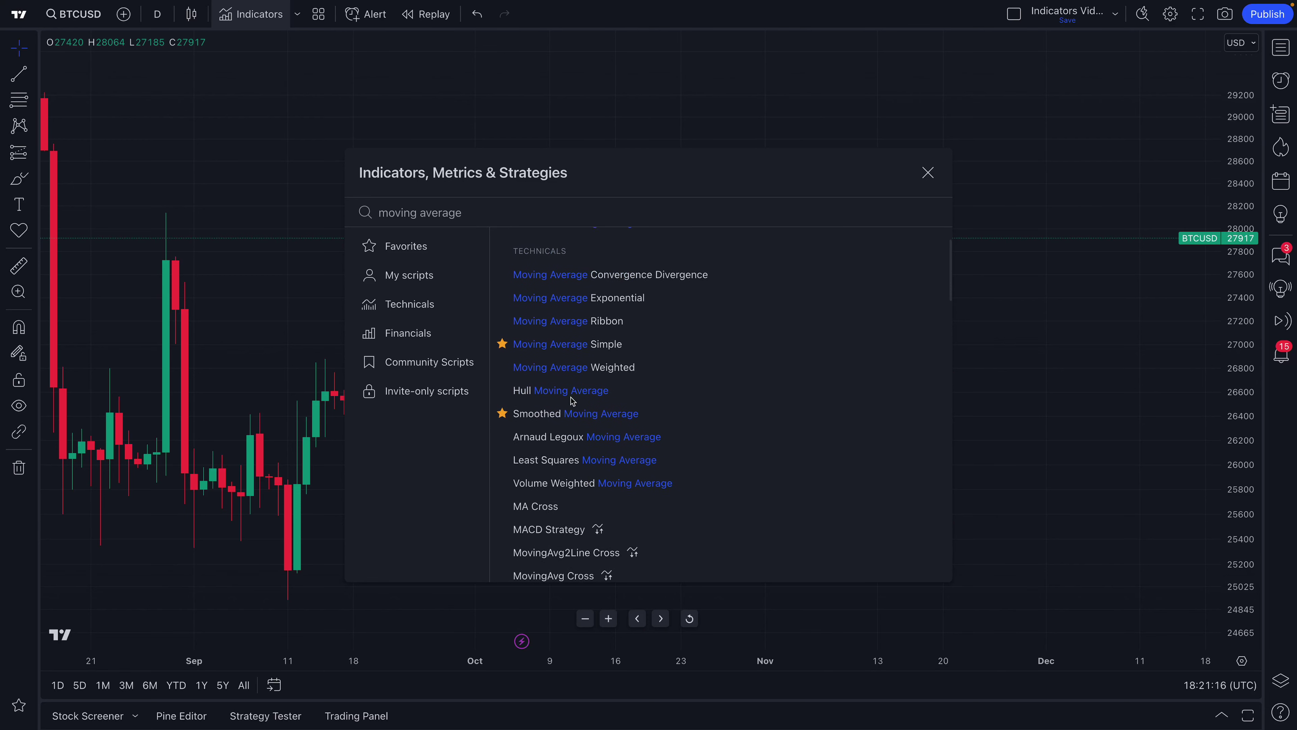
{"action": "scroll", "coordinate": [572, 401], "scroll_direction": "down", "scroll_amount": 1}
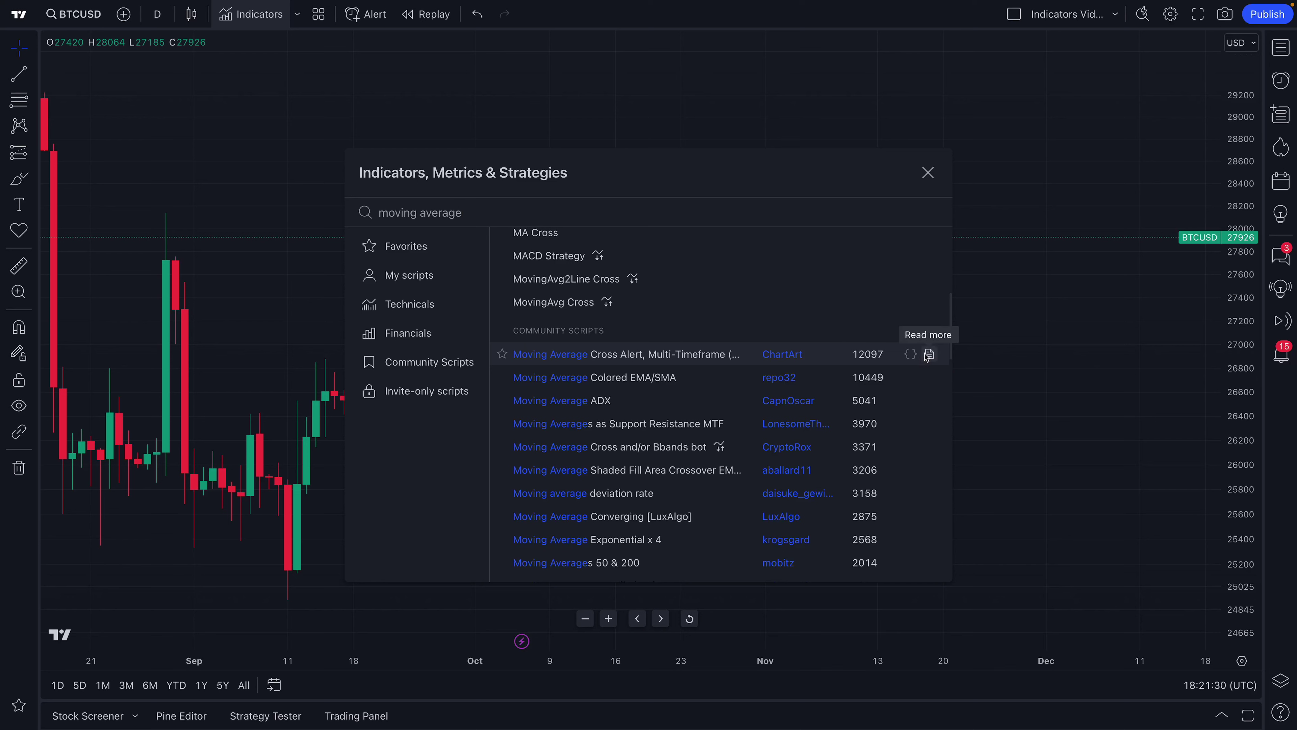
{"action": "scroll", "coordinate": [605, 378], "scroll_direction": "up", "scroll_amount": 5}
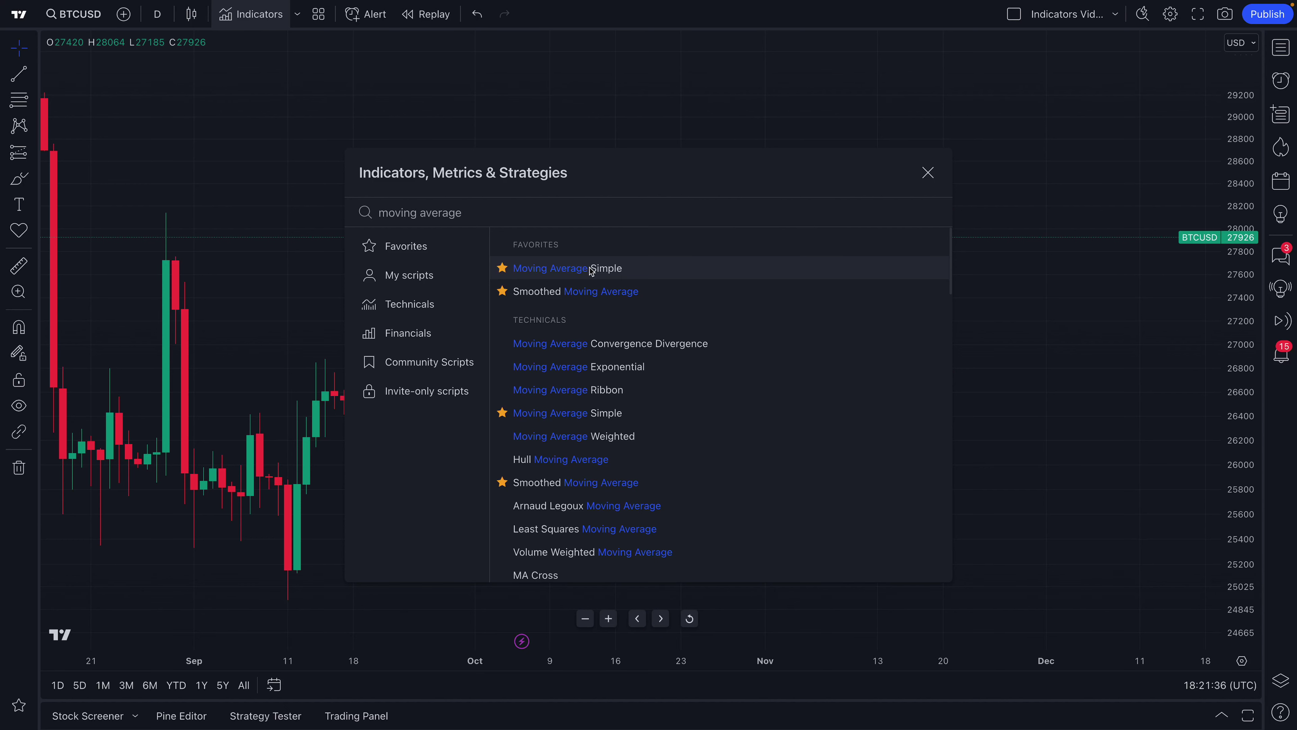
{"action": "left_click", "coordinate": [545, 273]}
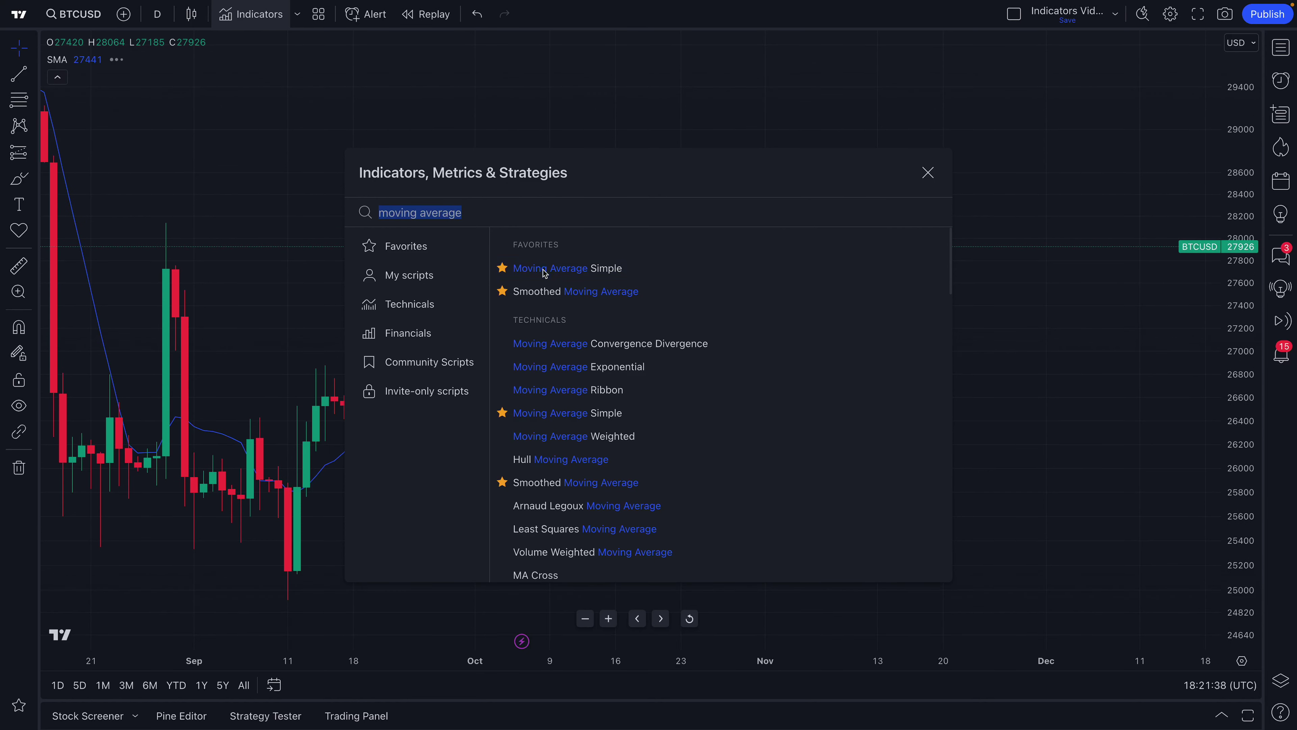
Close the indicator search, zoom out to show June onward, and preview the SMA settings
{"action": "left_click", "coordinate": [928, 172]}
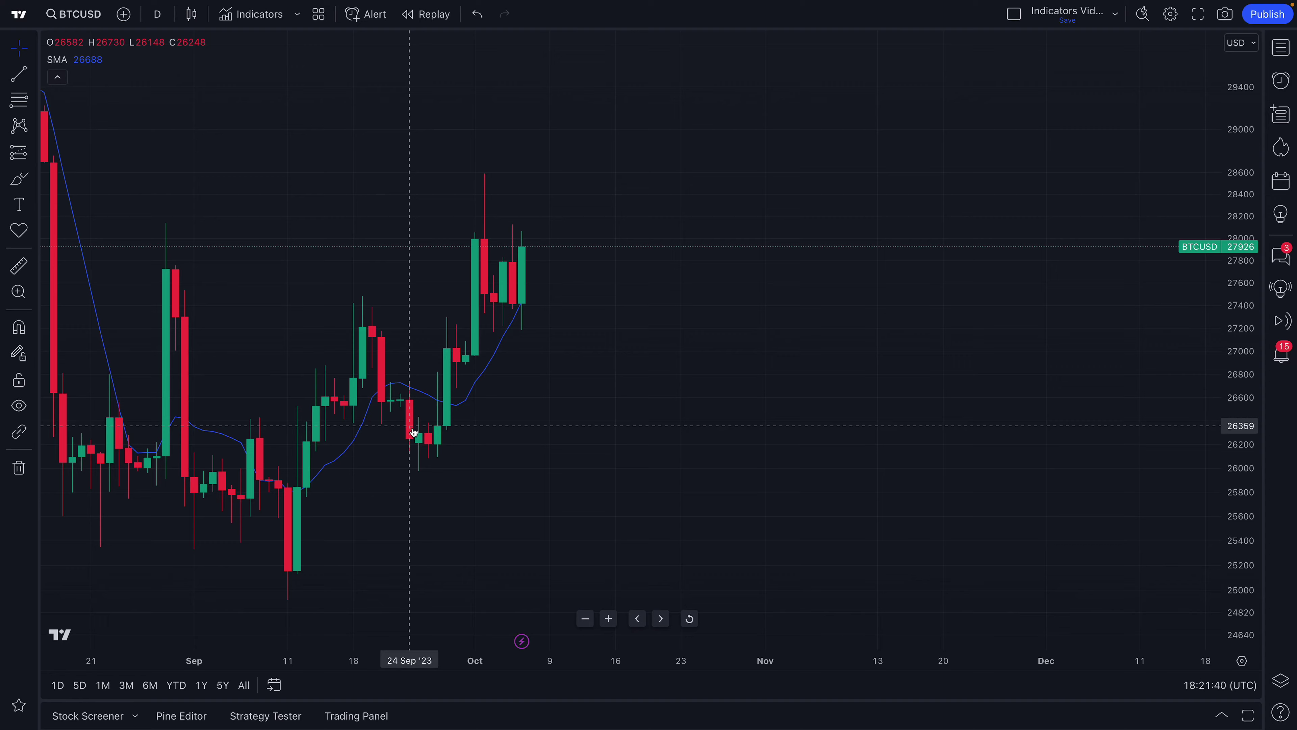
{"action": "scroll", "coordinate": [399, 442], "scroll_direction": "down", "scroll_amount": 5}
{"action": "scroll", "coordinate": [353, 417], "scroll_direction": "right", "scroll_amount": 2}
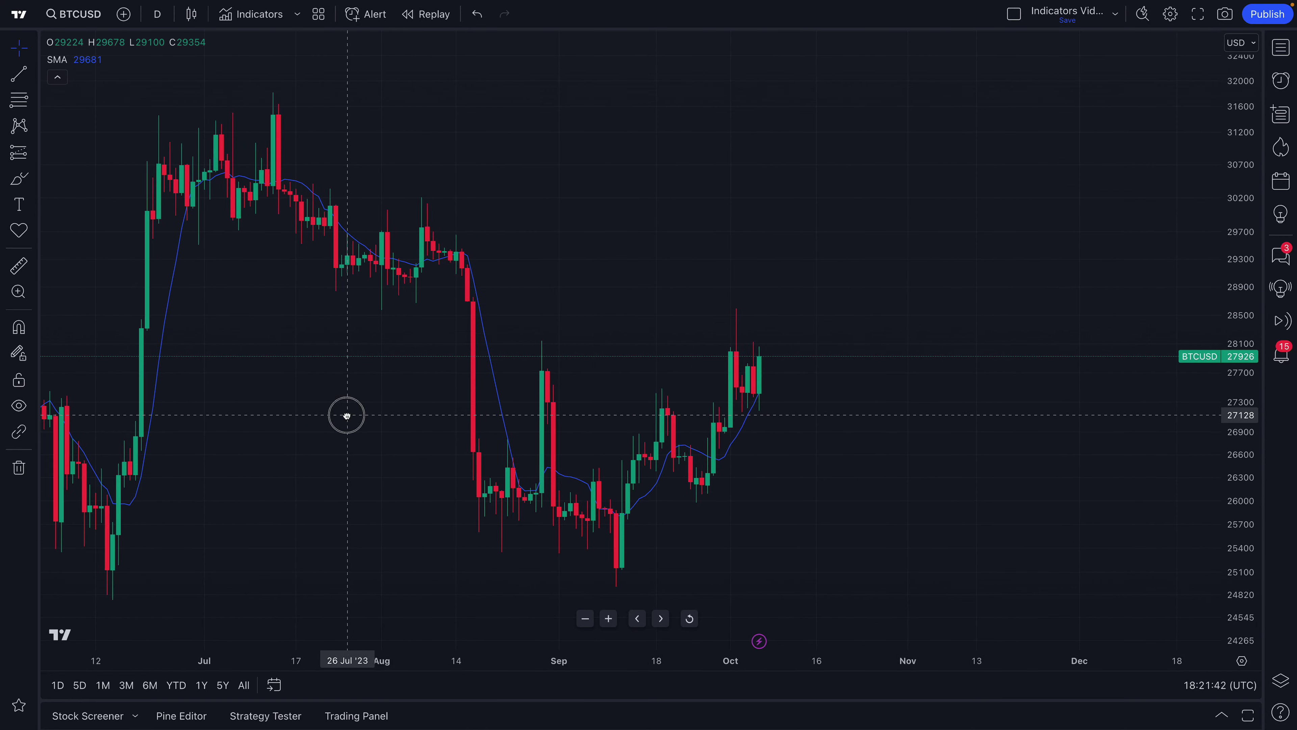
{"action": "double_click", "coordinate": [495, 394]}
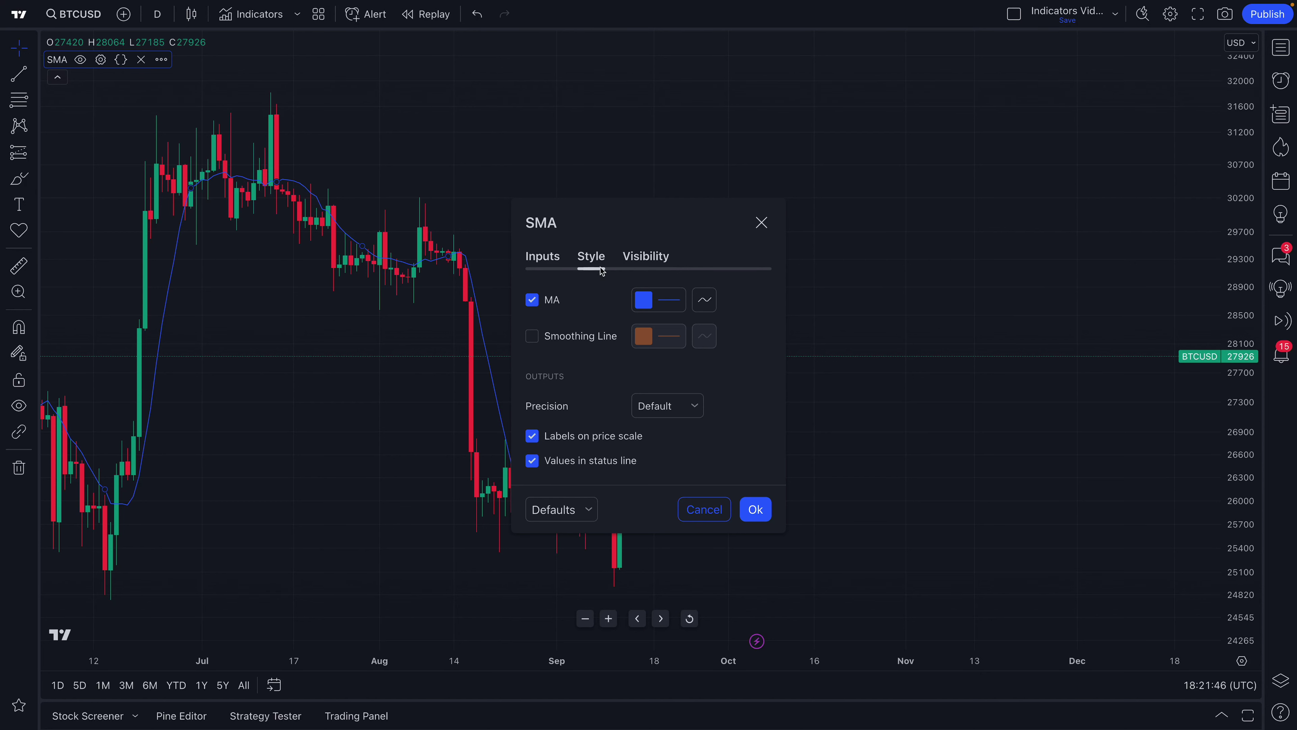
{"action": "left_click", "coordinate": [762, 223]}
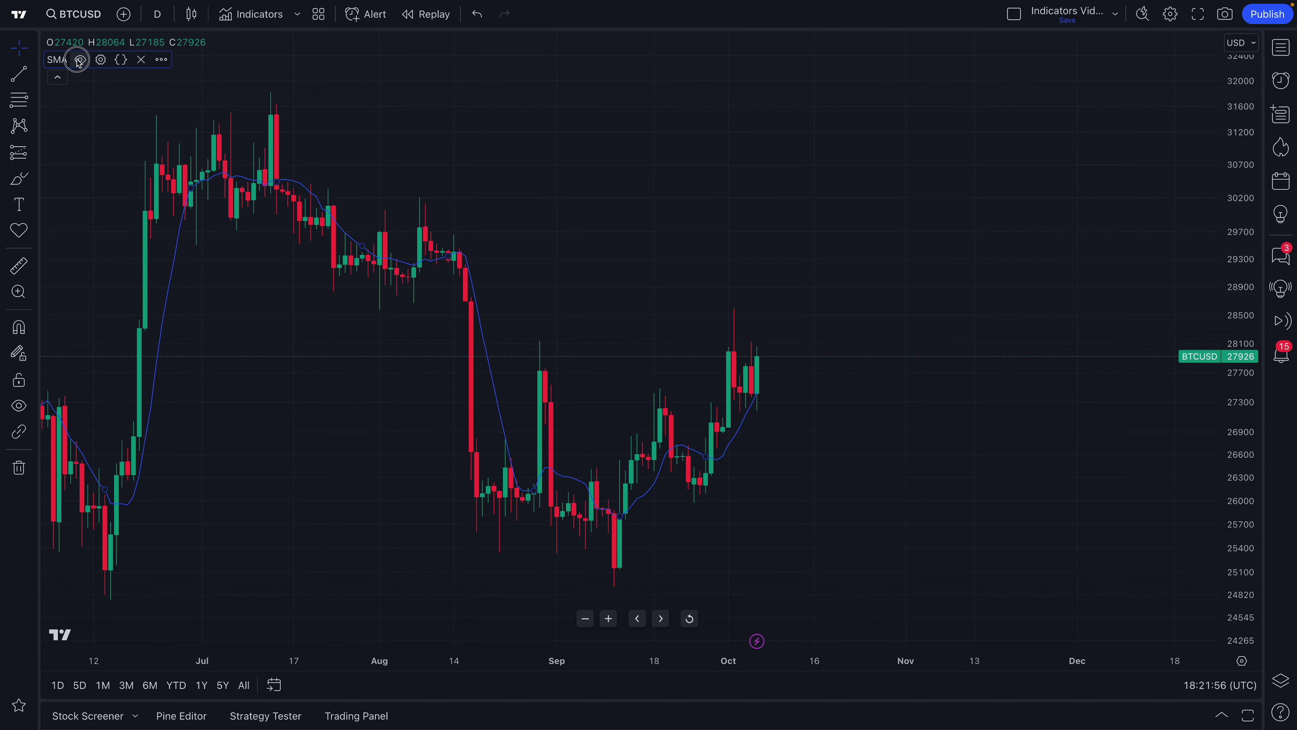
Hide and reshow the SMA line, then bring up its settings from the legend
{"action": "left_click", "coordinate": [80, 60]}
{"action": "left_click", "coordinate": [80, 60]}
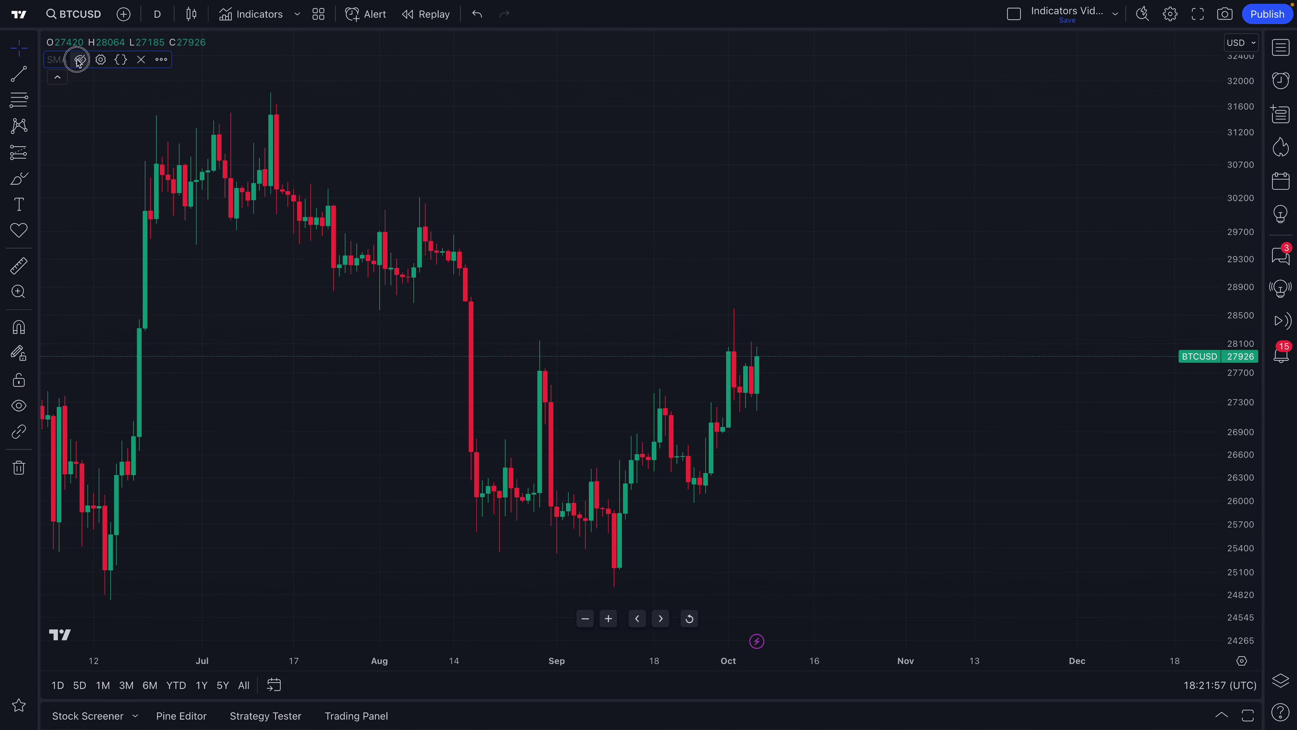
{"action": "left_click", "coordinate": [101, 60]}
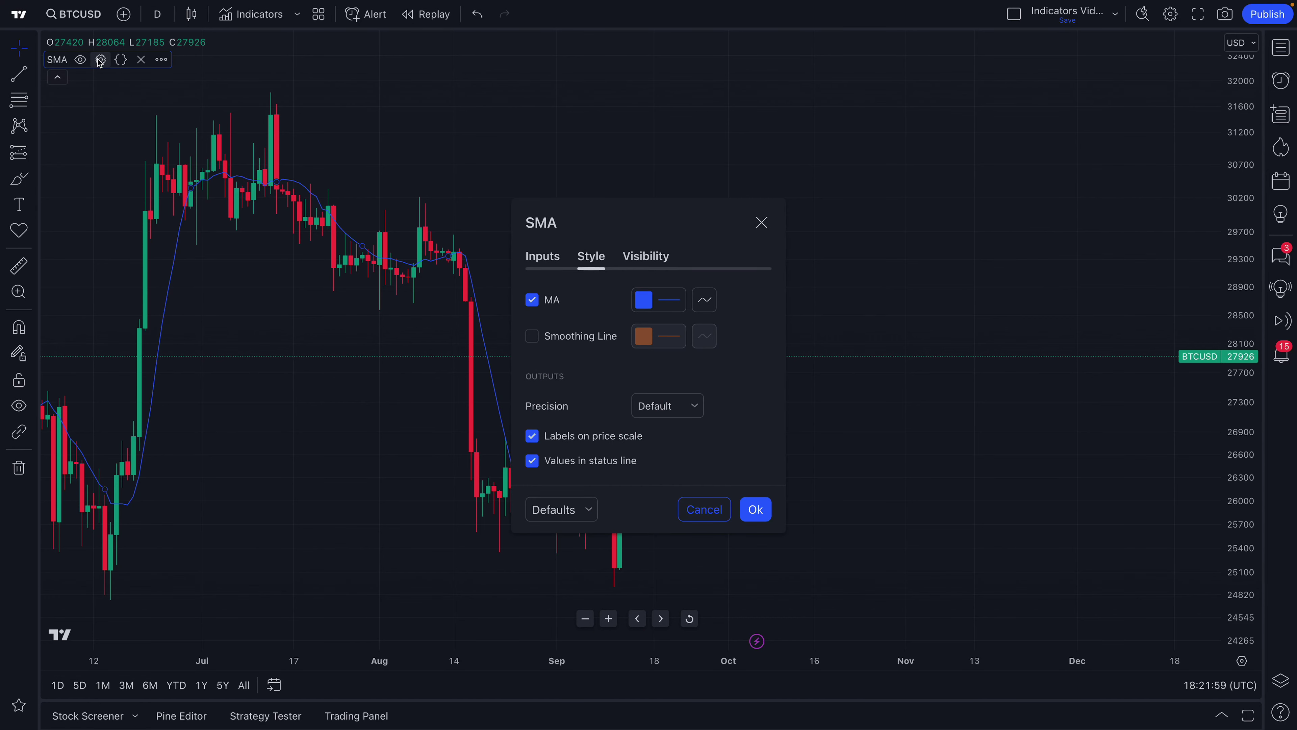
View the SMA source code in Pine Editor, then collapse the code panel
{"action": "left_click", "coordinate": [121, 60]}
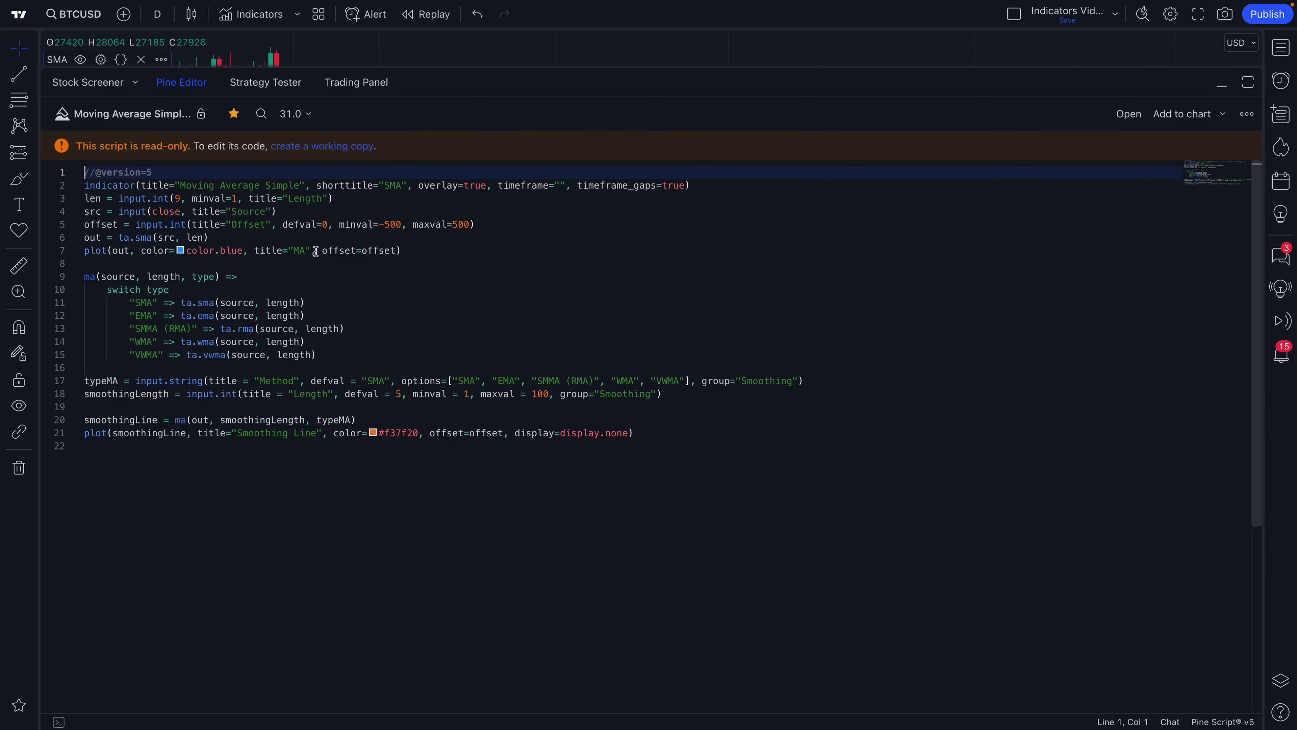
{"action": "left_click_drag", "start_coordinate": [476, 69], "coordinate": [438, 357]}
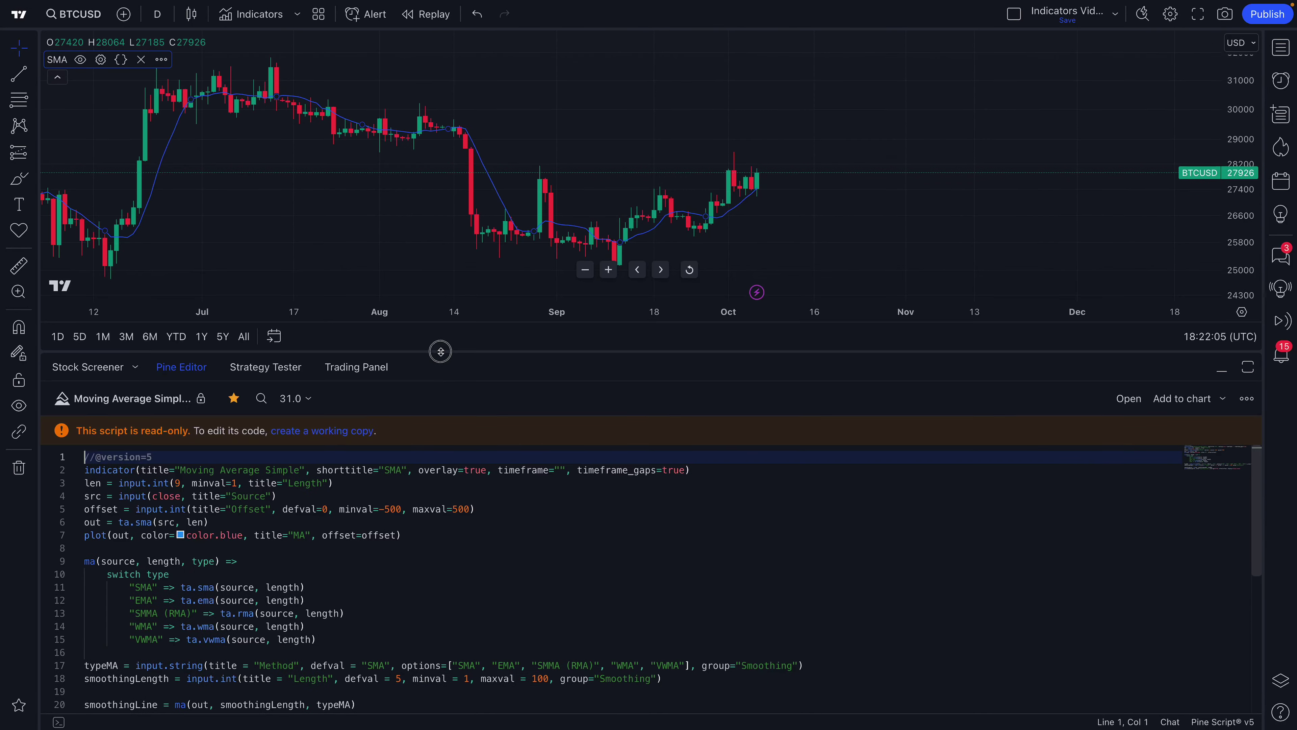
{"action": "left_click", "coordinate": [179, 376]}
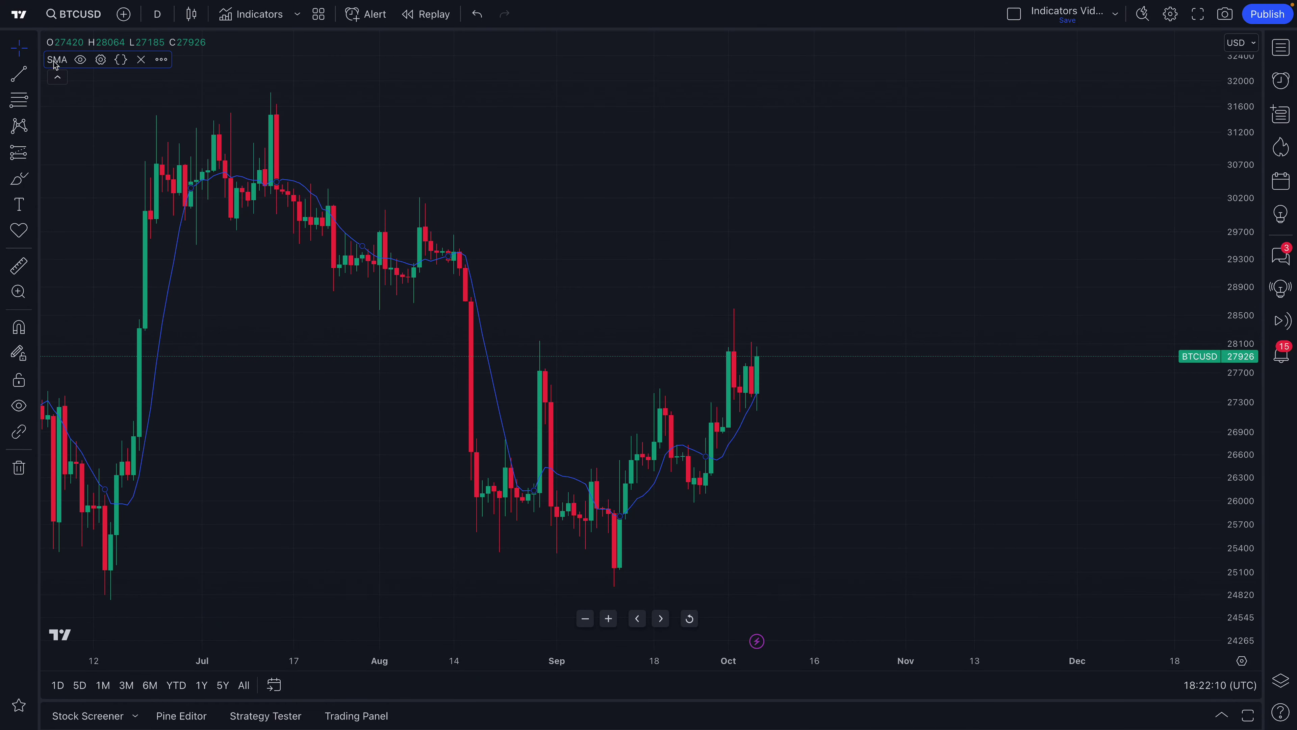
Reopen the SMA source, enlarge the panel, select the script lines, then collapse it again
{"action": "left_click", "coordinate": [120, 60]}
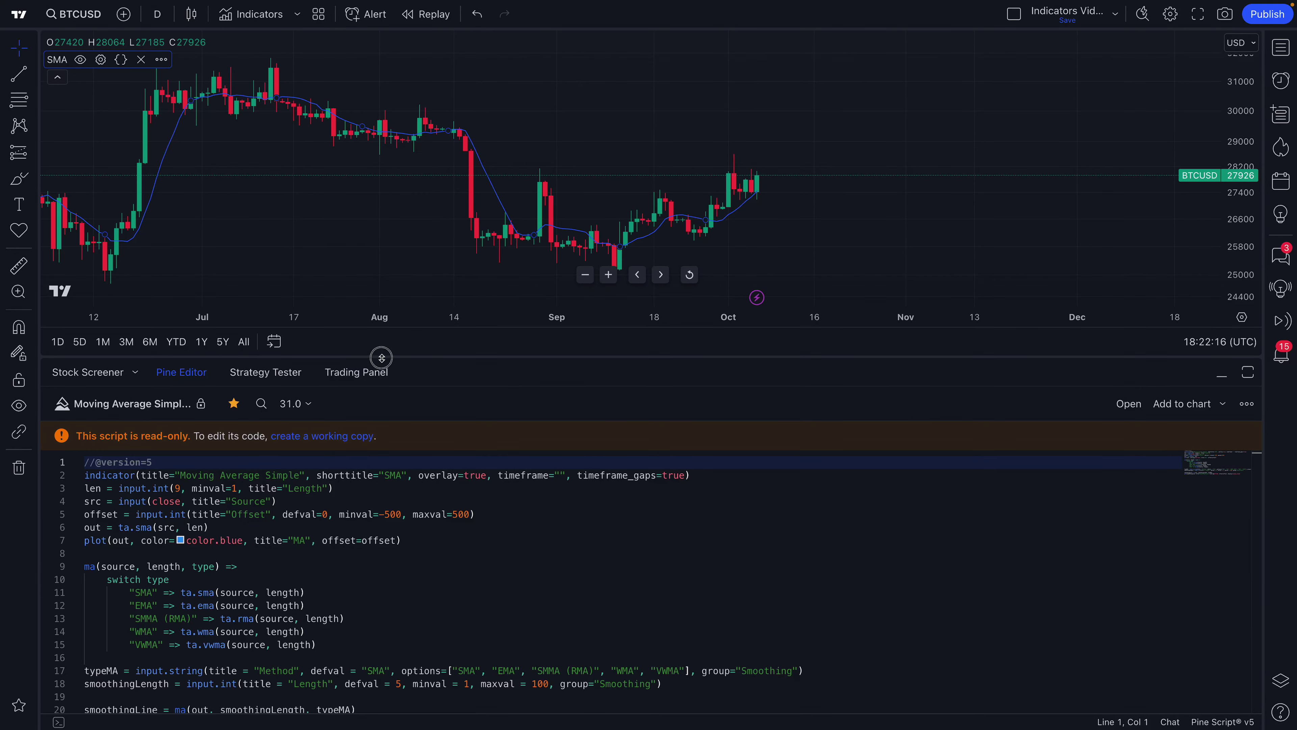
{"action": "left_click_drag", "start_coordinate": [377, 356], "coordinate": [388, 307]}
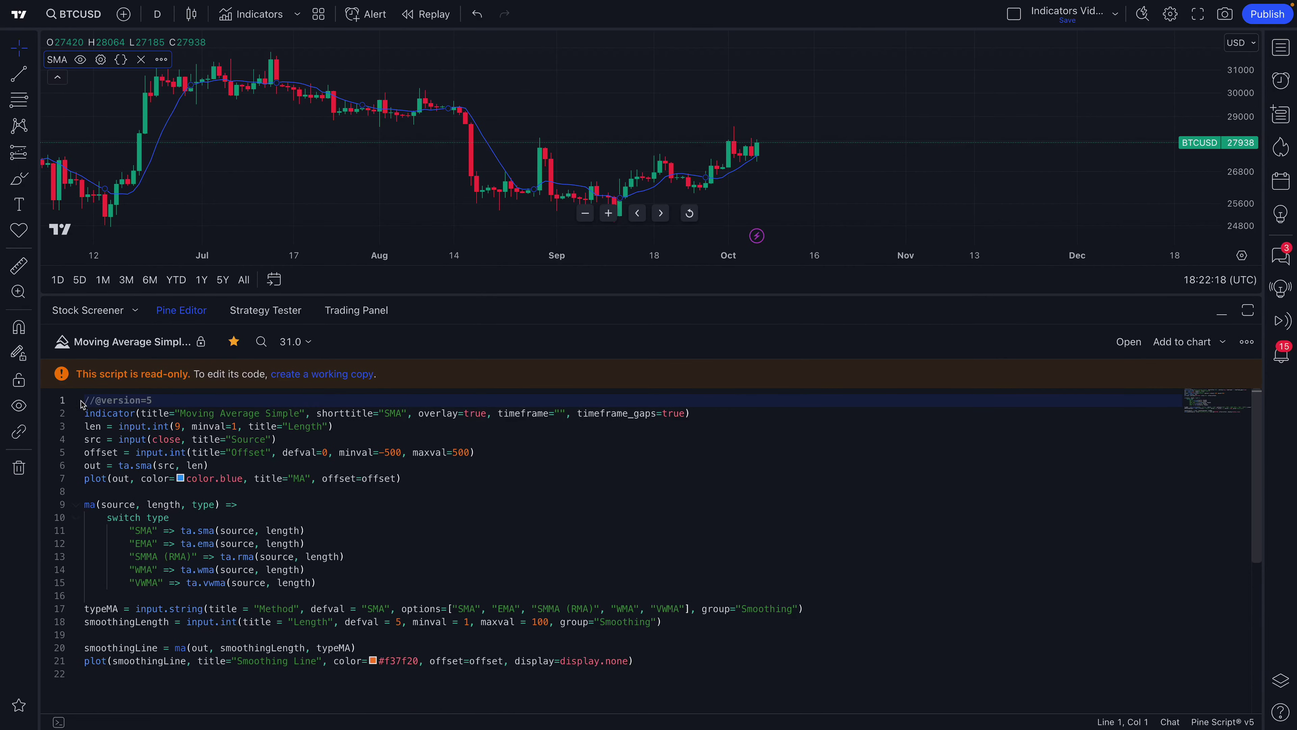
{"action": "left_click_drag", "start_coordinate": [85, 399], "coordinate": [650, 660]}
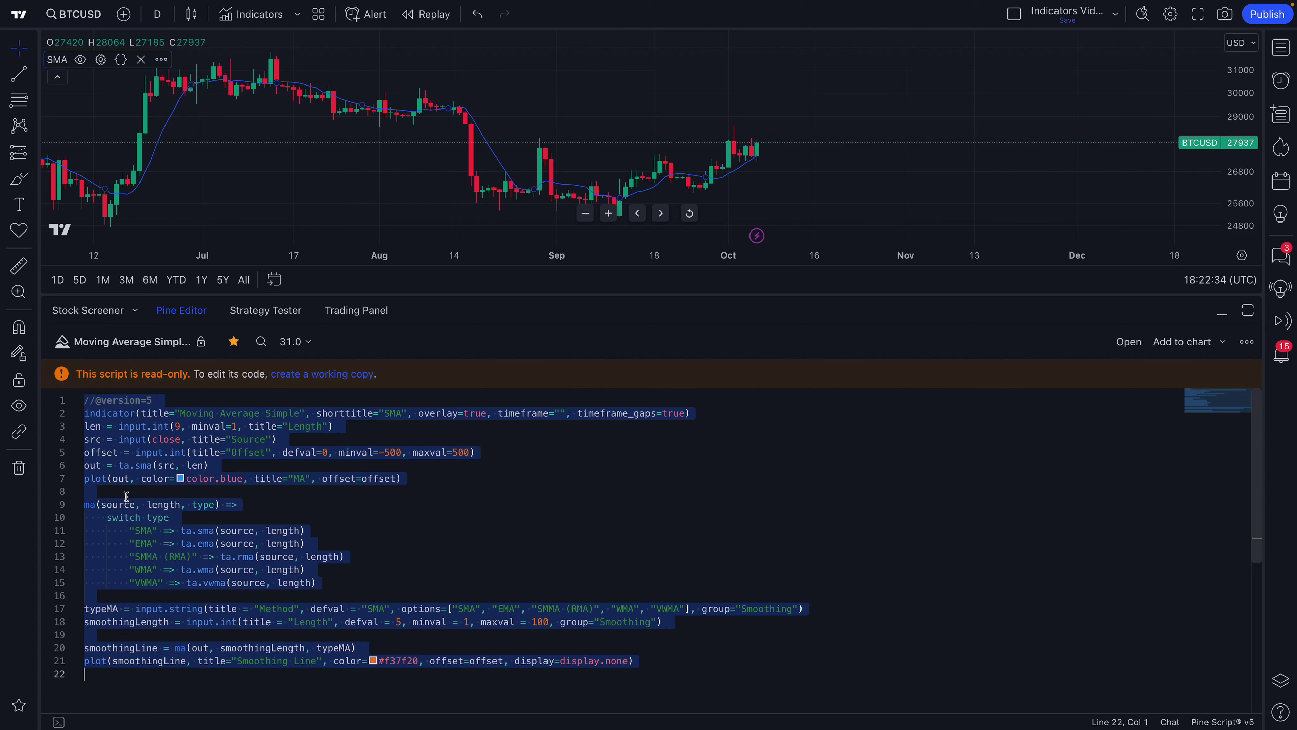
{"action": "mouse_move", "coordinate": [170, 455]}
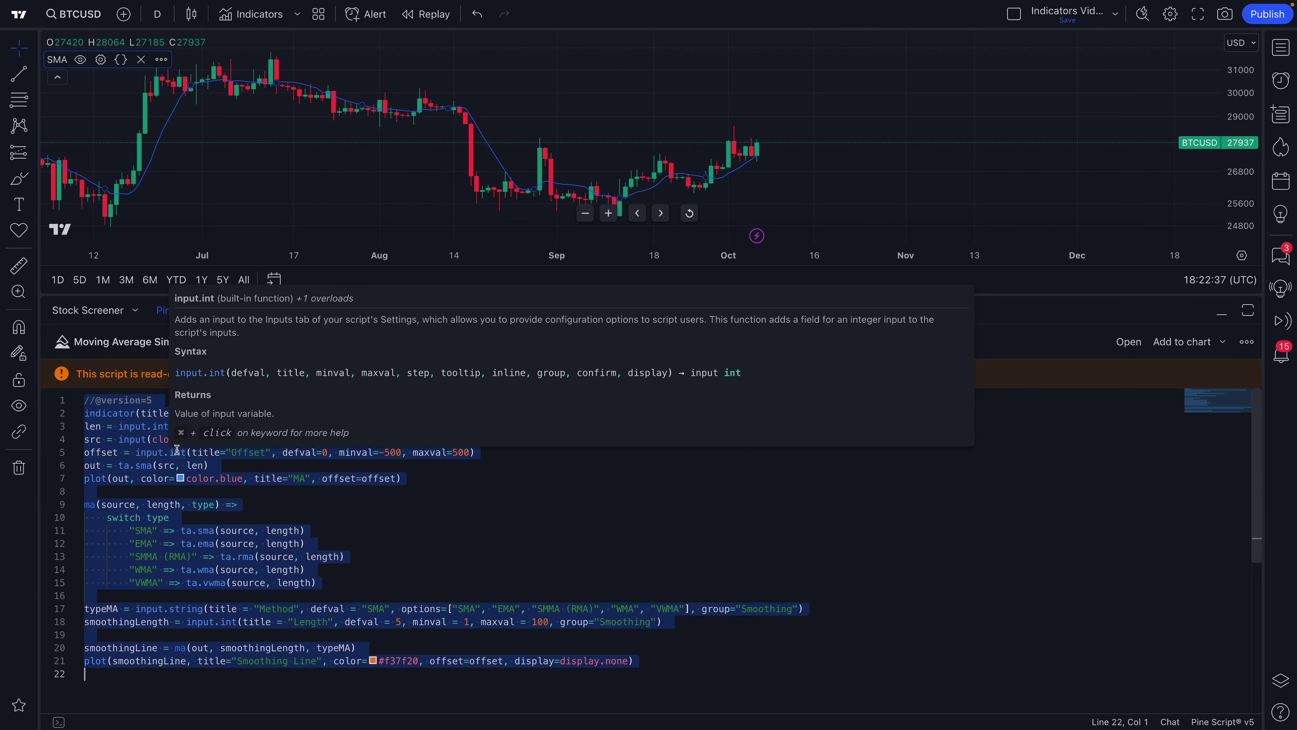
{"action": "left_click", "coordinate": [1222, 314]}
{"action": "scroll", "coordinate": [381, 349], "scroll_direction": "up", "scroll_amount": 3}
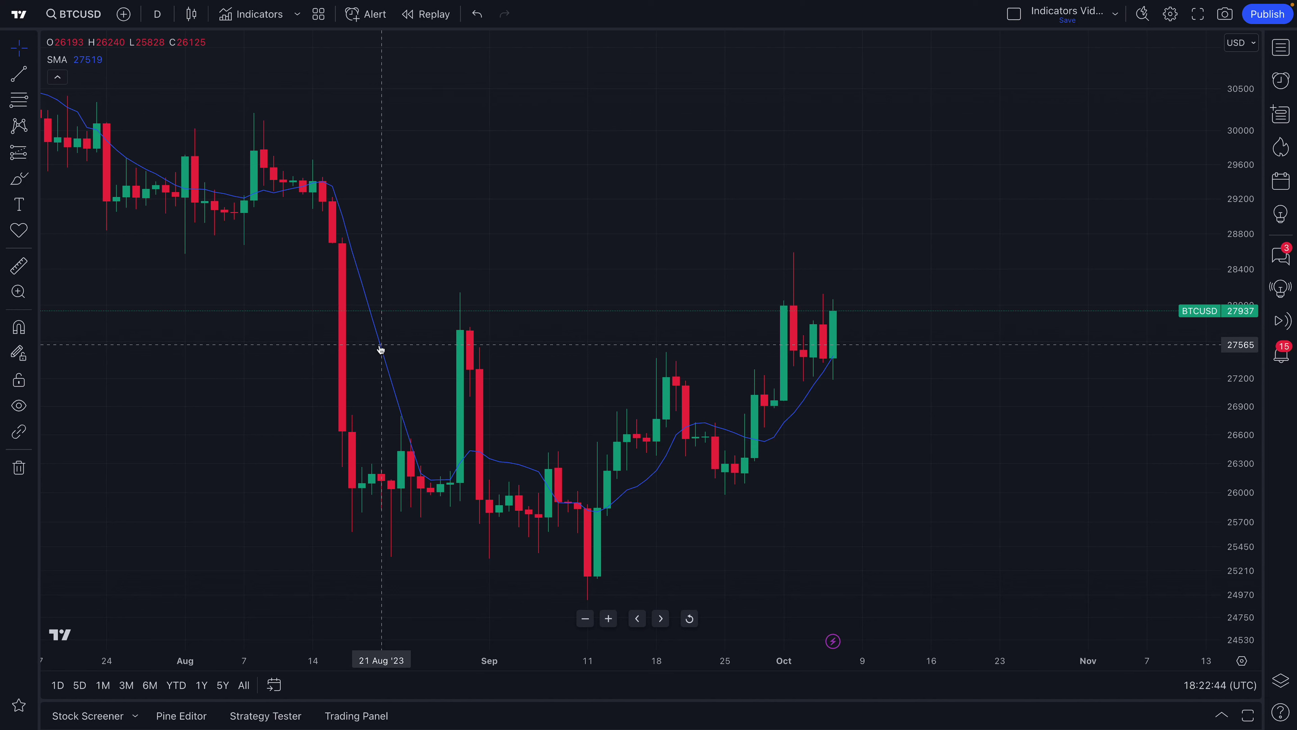
Change the SMA Length input from 9 to 100 and confirm with Ok
{"action": "double_click", "coordinate": [381, 350]}
{"action": "left_click_drag", "start_coordinate": [628, 219], "coordinate": [1022, 93]}
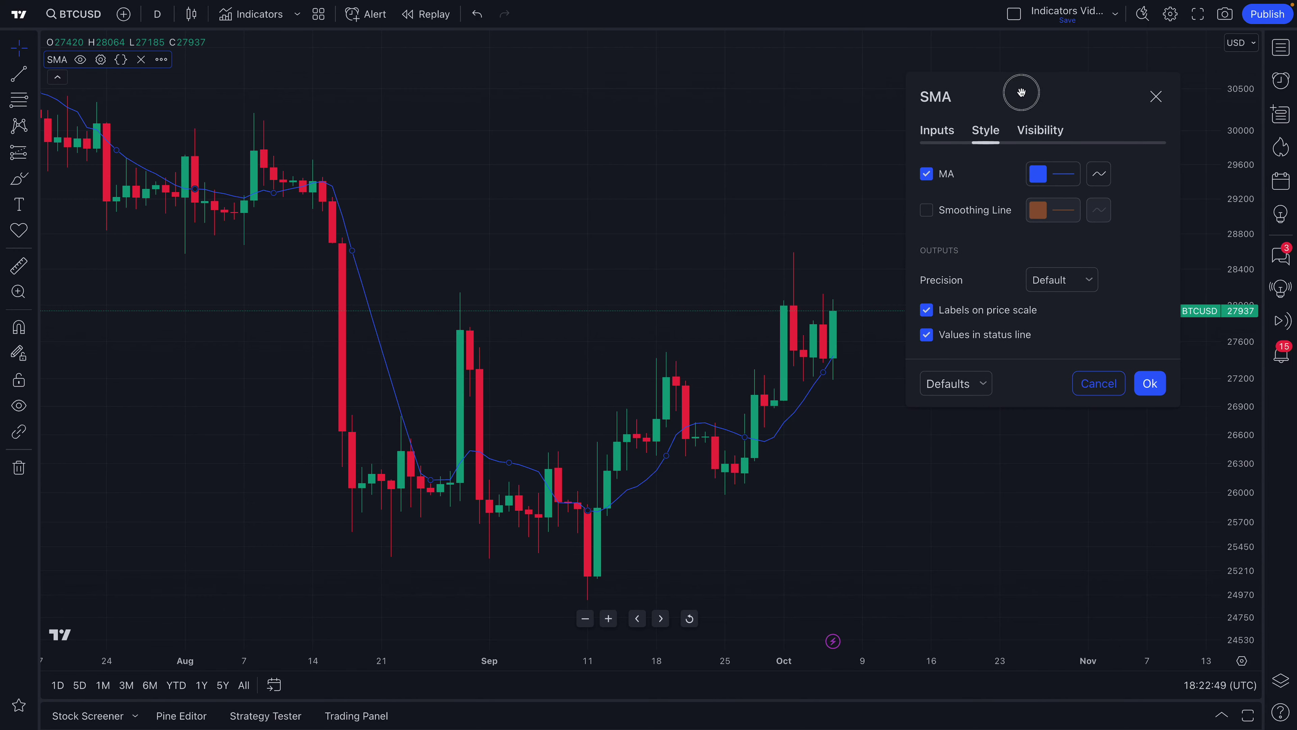
{"action": "left_click", "coordinate": [948, 137]}
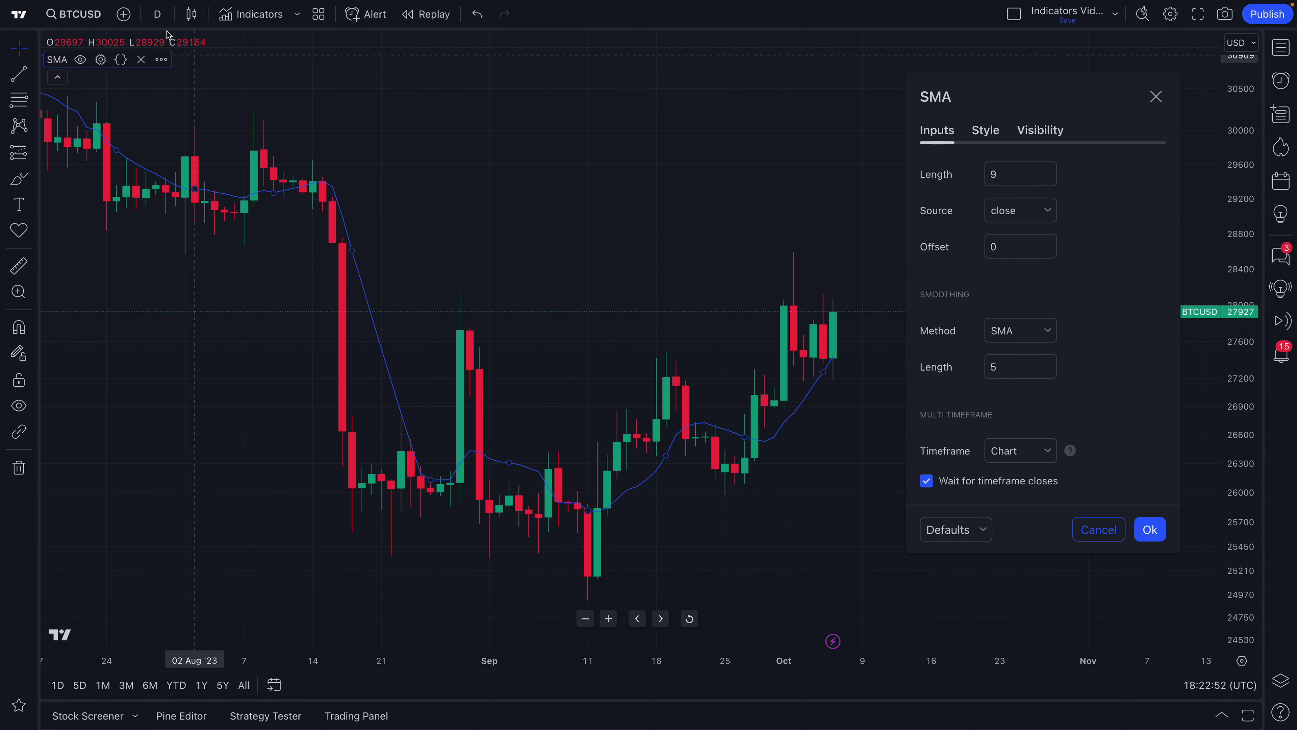
{"action": "left_click", "coordinate": [996, 175]}
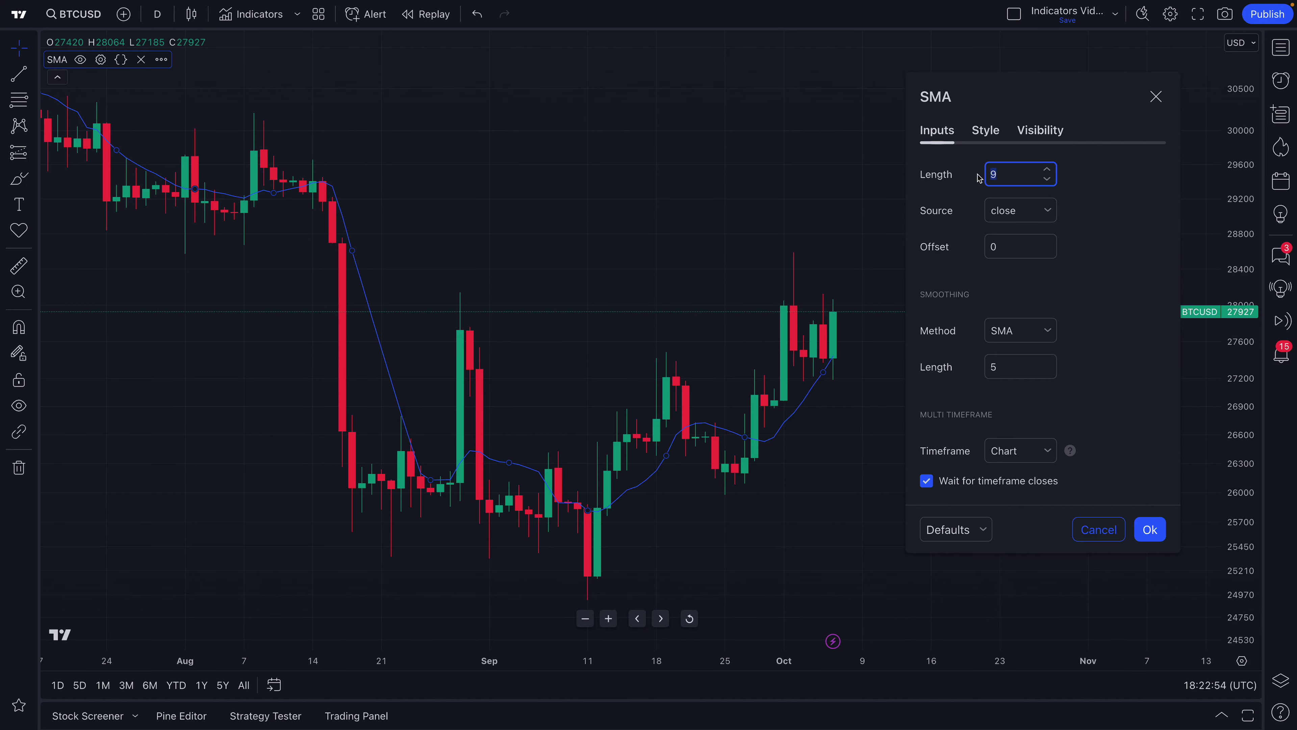
{"action": "type", "text": "100"}
{"action": "left_click", "coordinate": [1150, 529]}
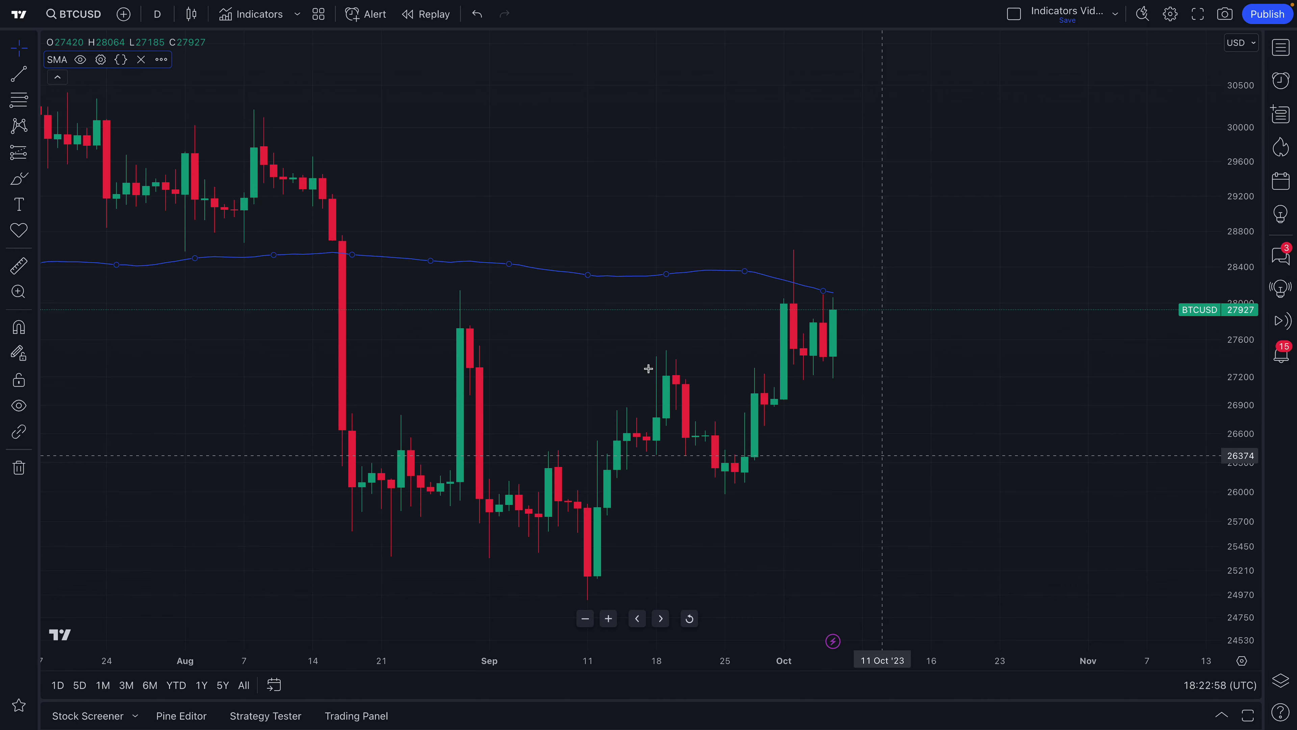
{"action": "scroll", "coordinate": [664, 332], "scroll_direction": "down", "scroll_amount": 2}
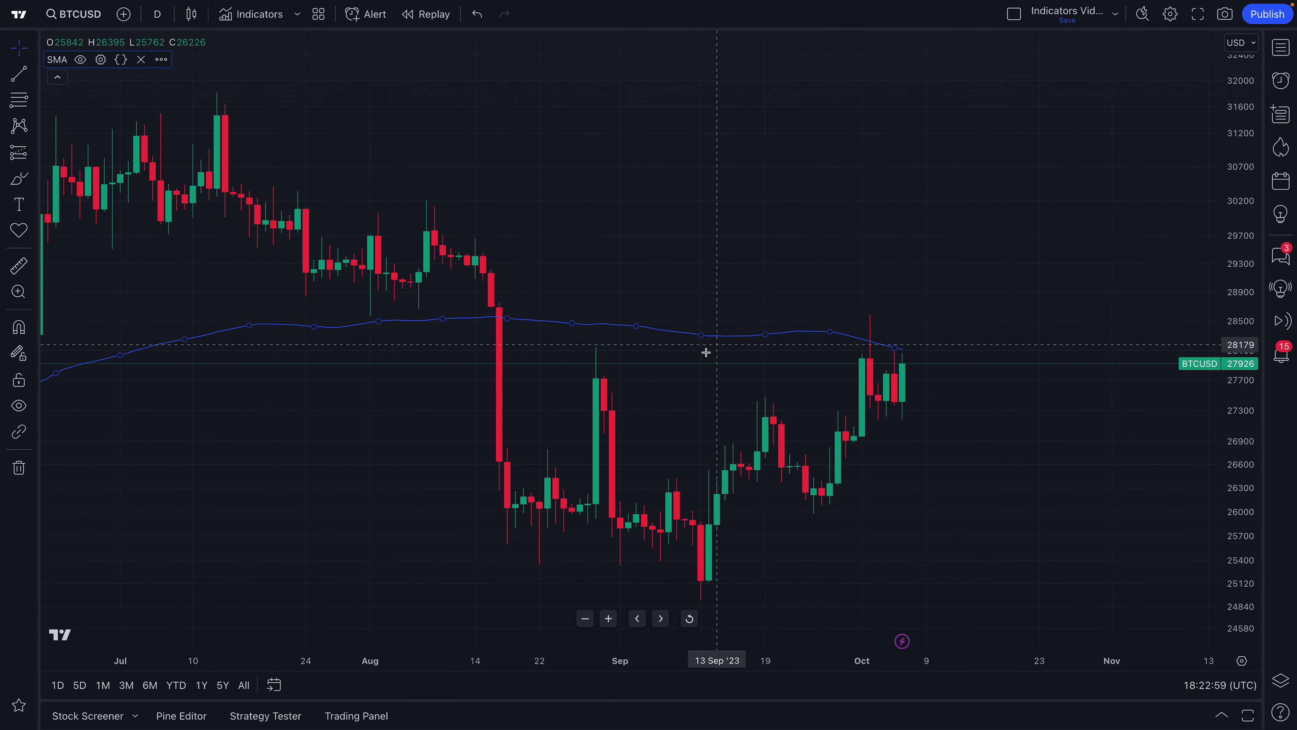
Set the SMA line colour to purple in its Style settings
{"action": "double_click", "coordinate": [722, 335]}
{"action": "left_click_drag", "start_coordinate": [702, 139], "coordinate": [279, 104]}
{"action": "left_click", "coordinate": [175, 149]}
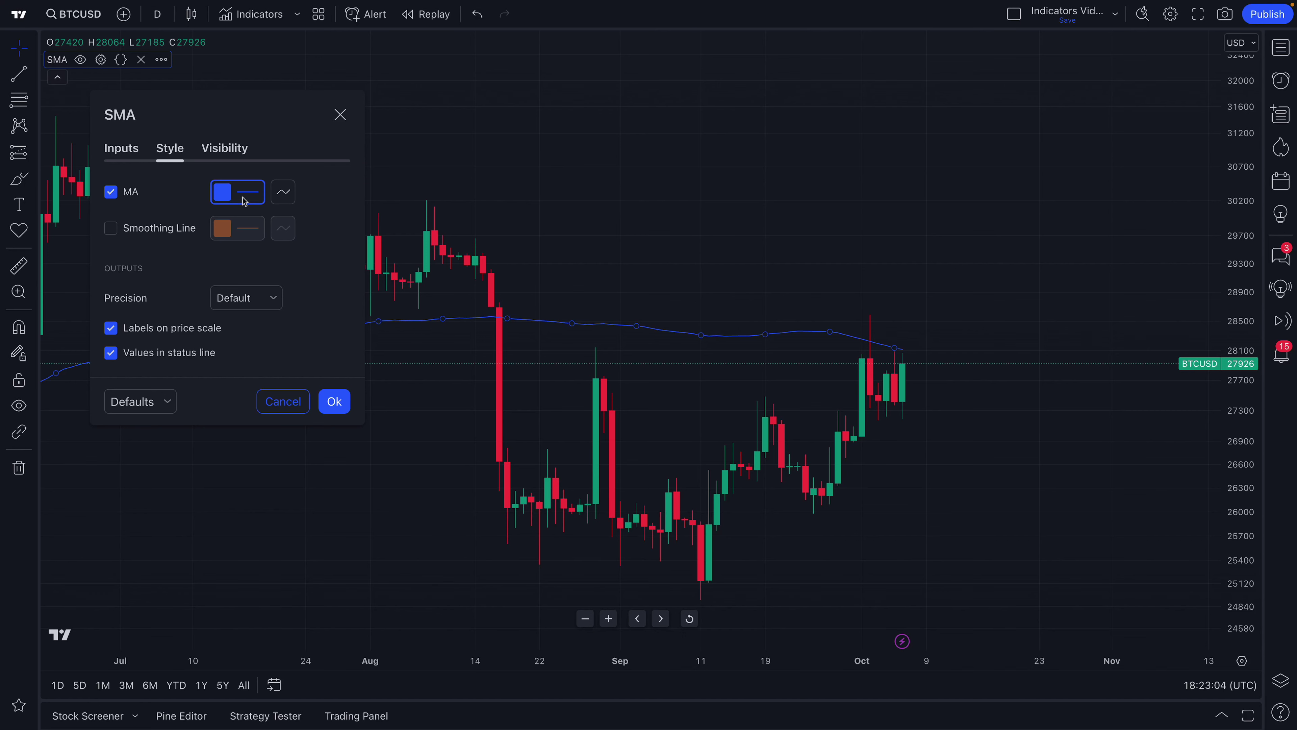
{"action": "left_click", "coordinate": [245, 197]}
{"action": "left_click", "coordinate": [225, 238]}
{"action": "left_click", "coordinate": [242, 237]}
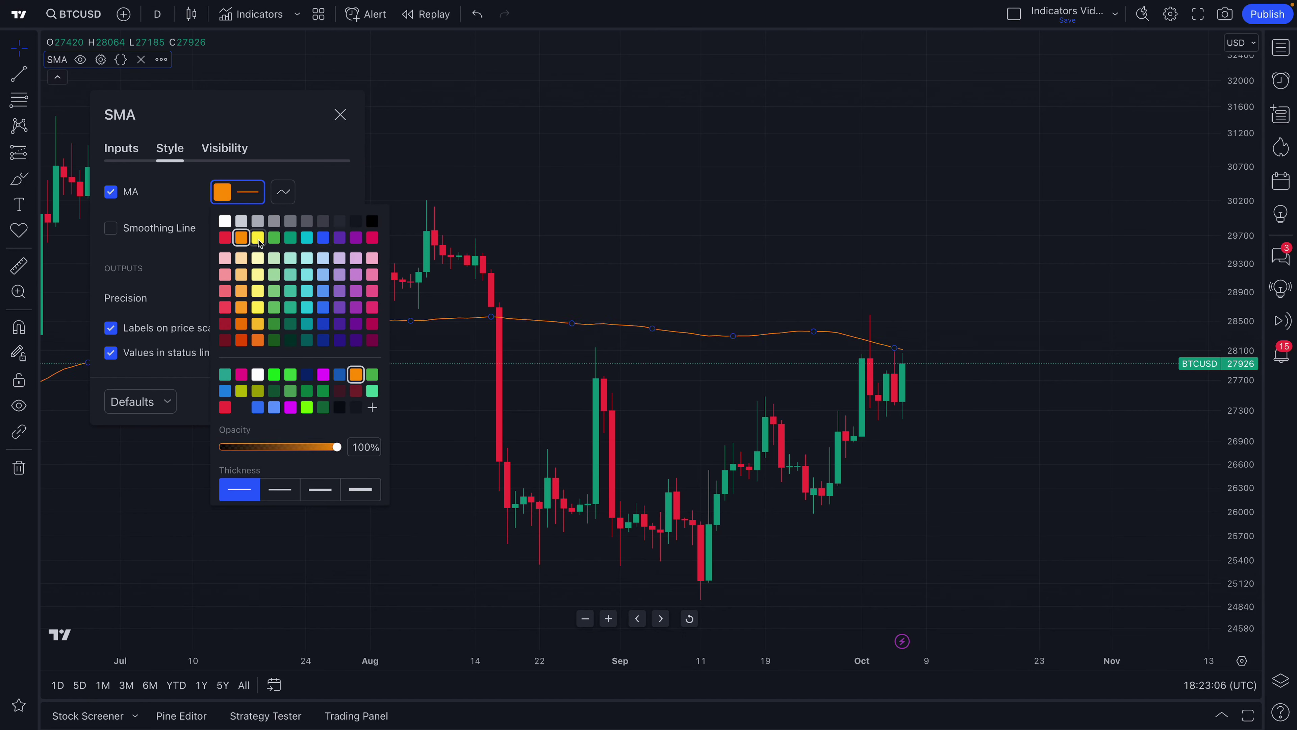
{"action": "left_click", "coordinate": [274, 237]}
{"action": "left_click", "coordinate": [291, 238]}
{"action": "left_click", "coordinate": [307, 238]}
{"action": "left_click", "coordinate": [323, 237]}
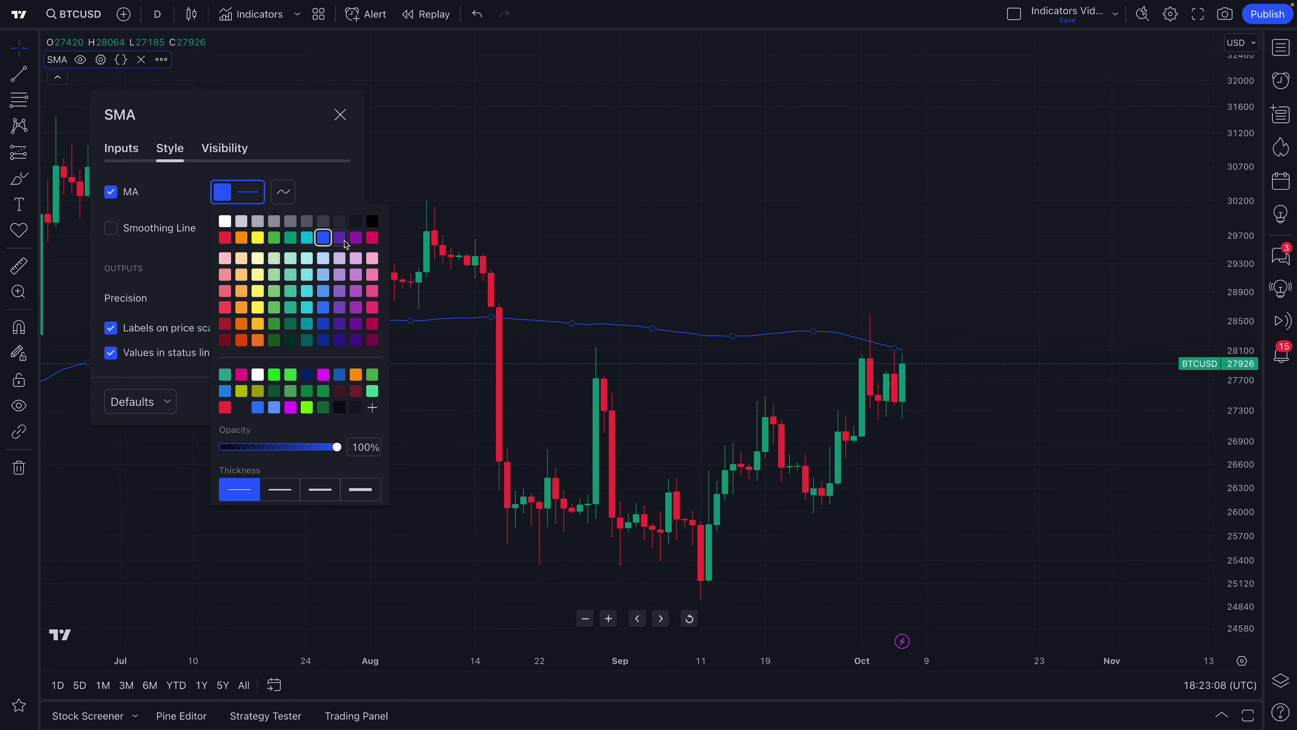
{"action": "left_click", "coordinate": [339, 237]}
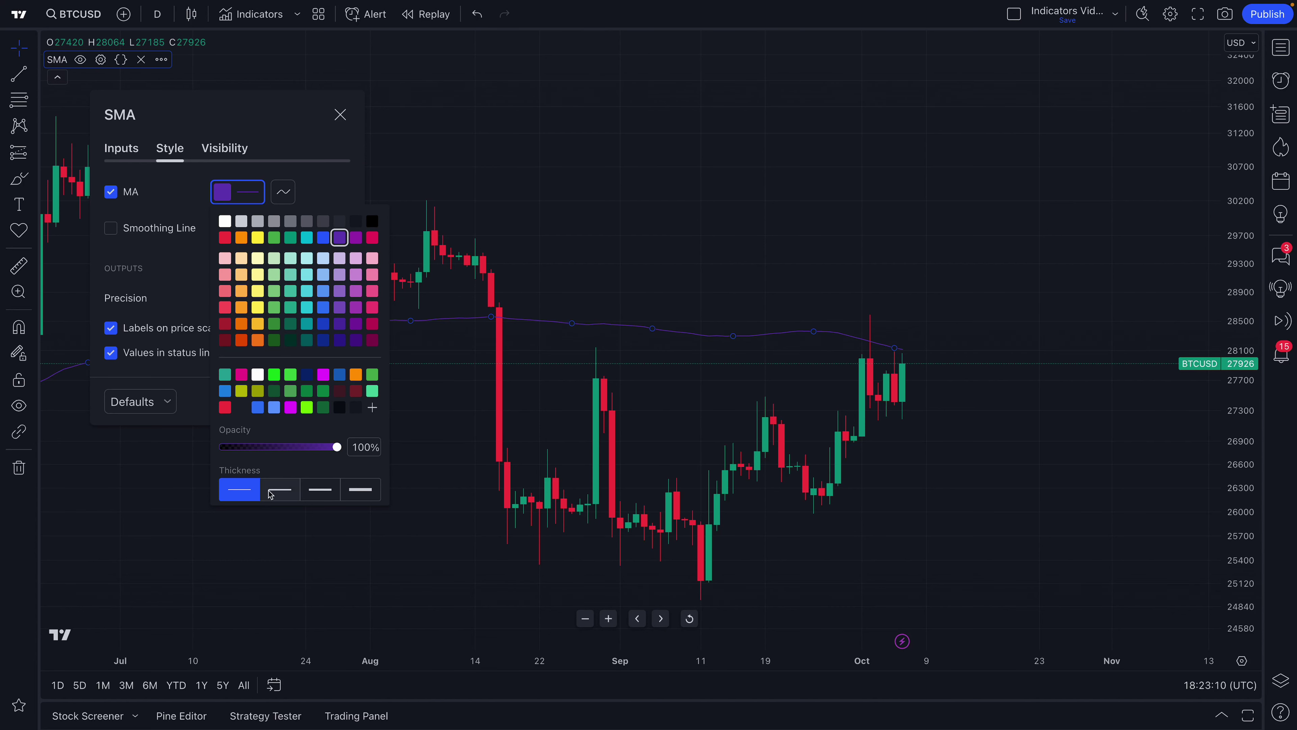
Choose the third line thickness for the SMA and close its settings
{"action": "left_click", "coordinate": [279, 490]}
{"action": "left_click", "coordinate": [320, 490]}
{"action": "left_click", "coordinate": [332, 175]}
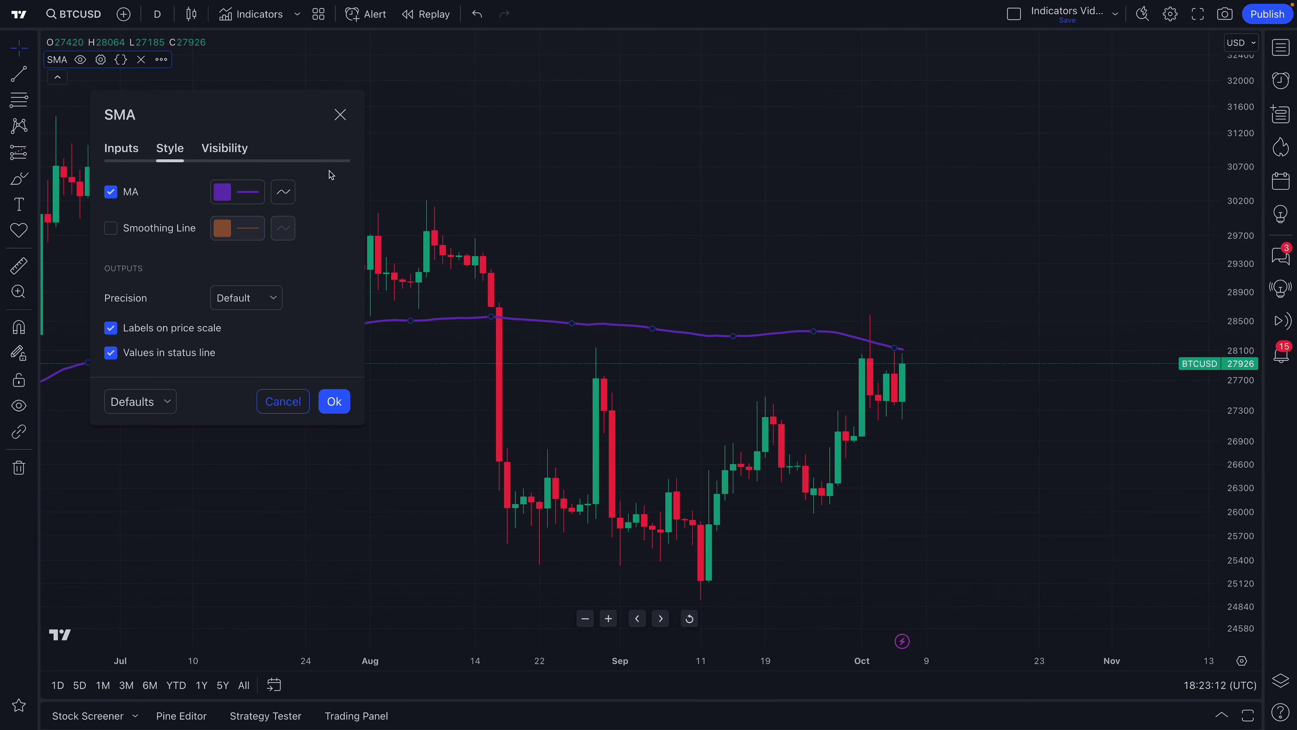
{"action": "left_click", "coordinate": [341, 115]}
{"action": "scroll", "coordinate": [664, 345], "scroll_direction": "down", "scroll_amount": 3}
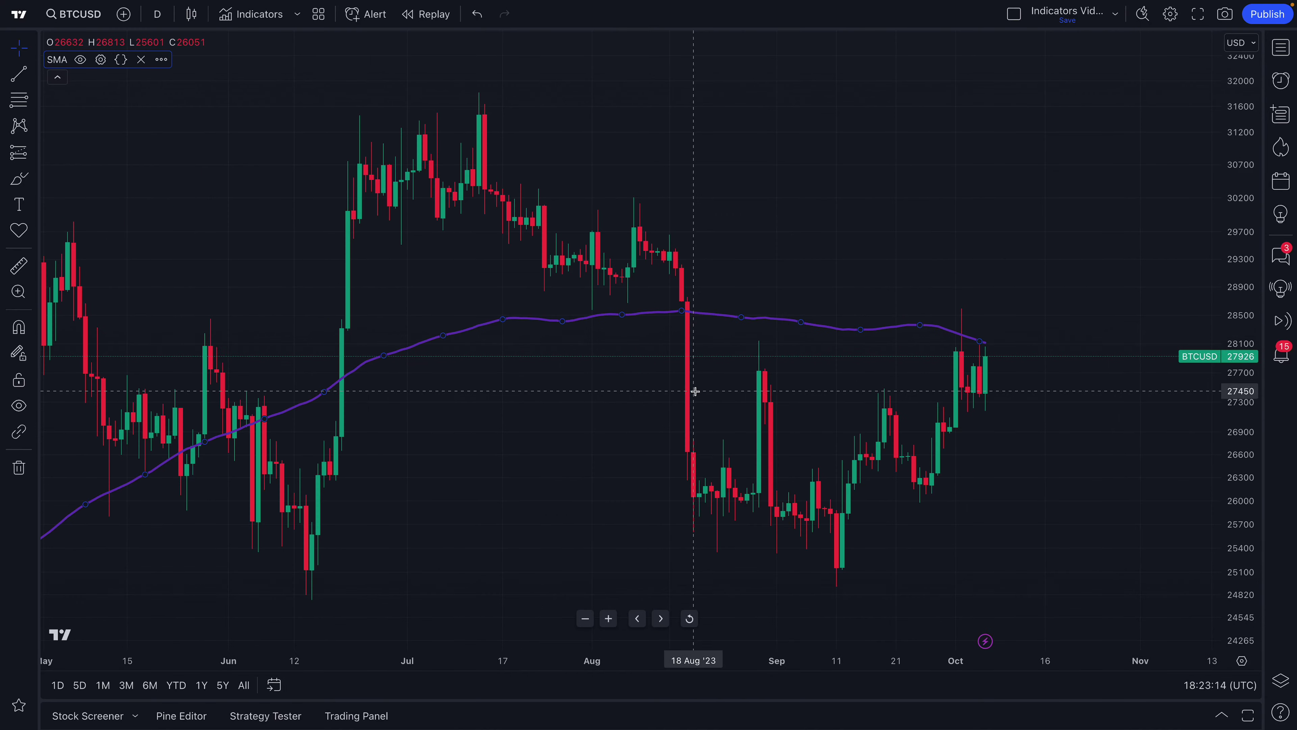
Open the indicators library and compare the Technicals list with the Favorites list
{"action": "left_click_drag", "start_coordinate": [775, 356], "coordinate": [573, 367]}
{"action": "scroll", "coordinate": [547, 371], "scroll_direction": "up", "scroll_amount": 3}
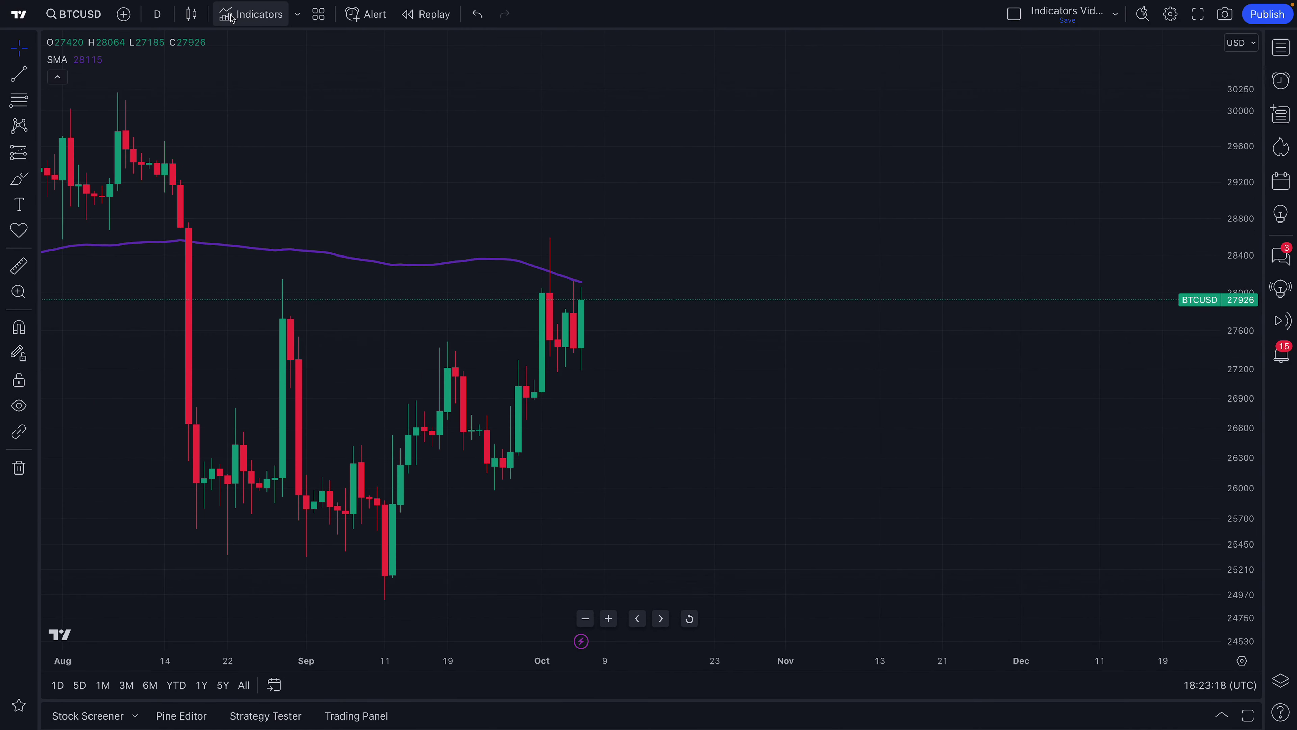
{"action": "left_click", "coordinate": [240, 18]}
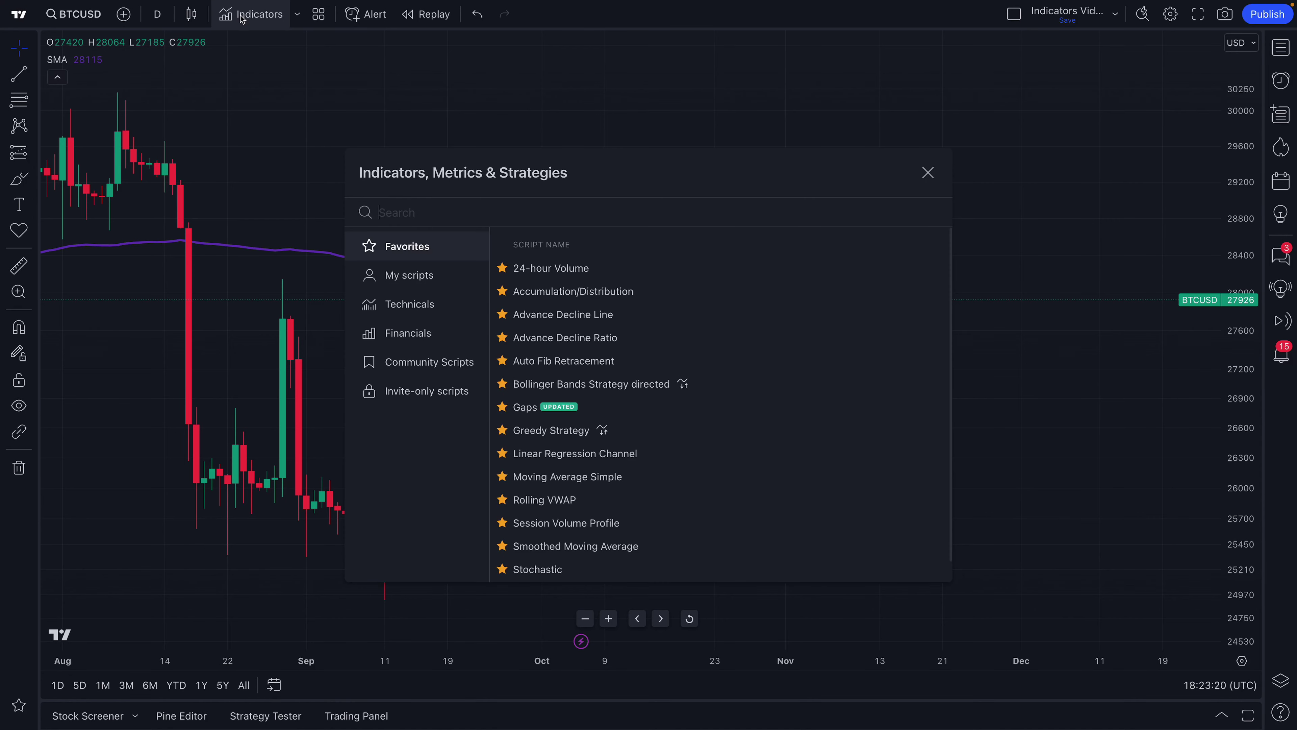
{"action": "left_click", "coordinate": [410, 308]}
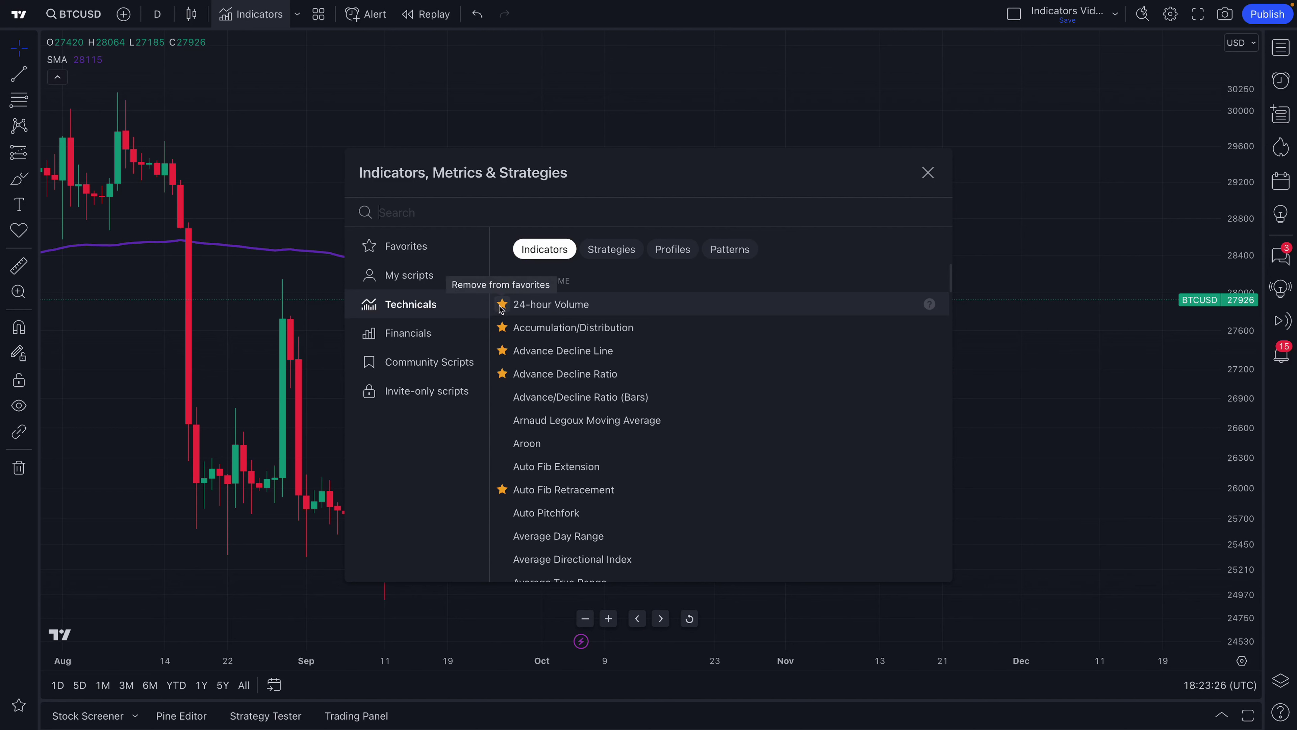
{"action": "left_click", "coordinate": [419, 249]}
{"action": "left_click", "coordinate": [431, 303]}
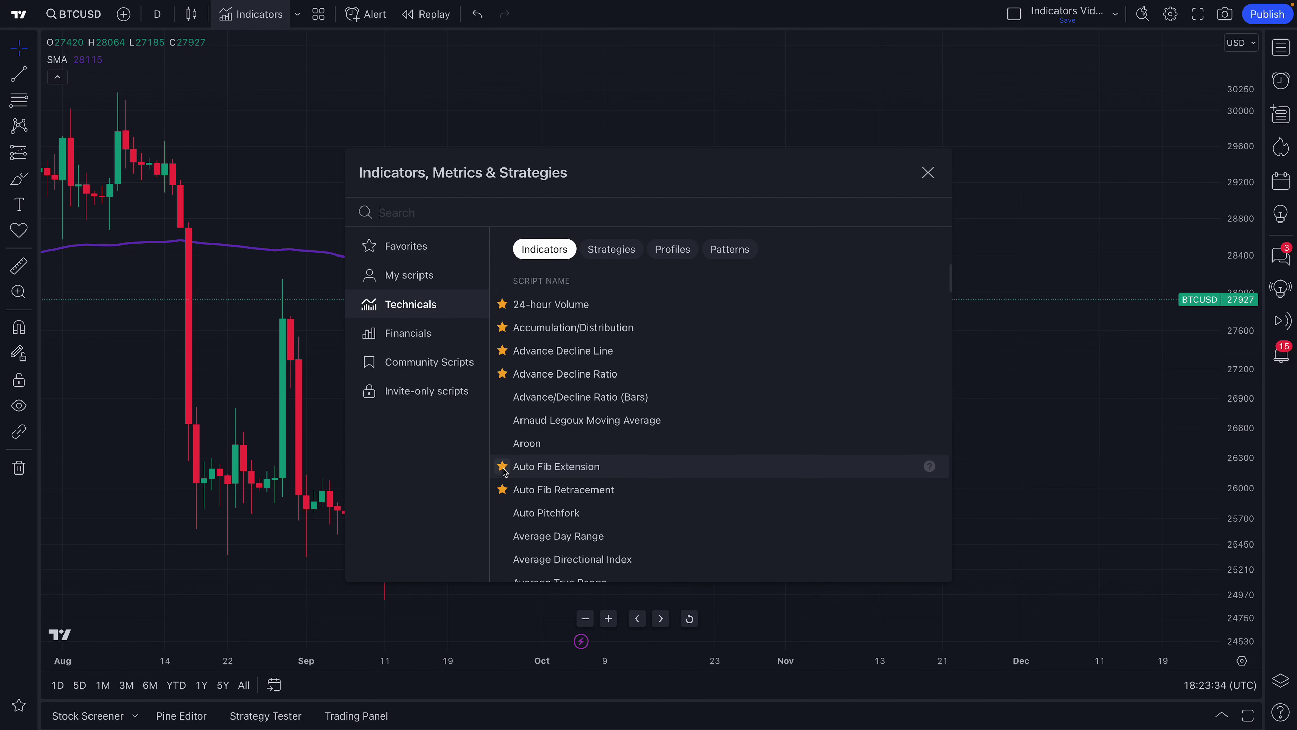
{"action": "left_click", "coordinate": [391, 247]}
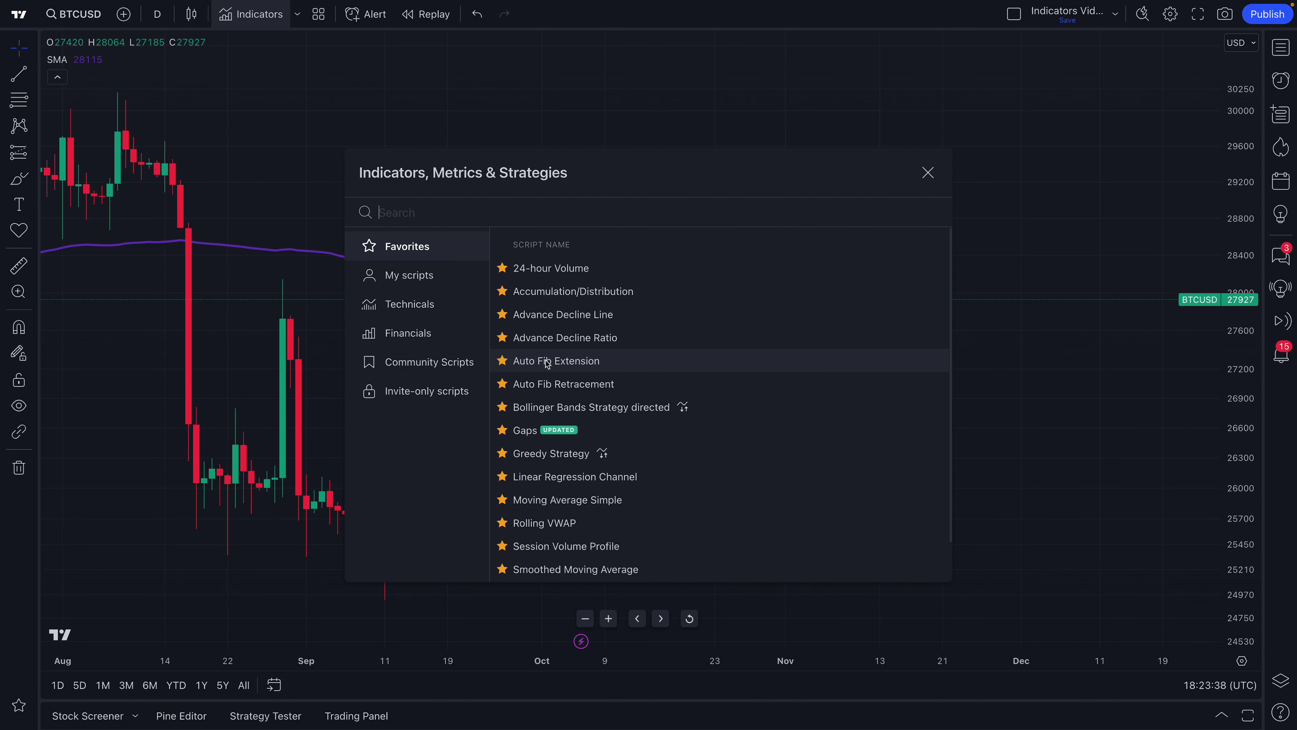
{"action": "scroll", "coordinate": [551, 407], "scroll_direction": "down", "scroll_amount": 1}
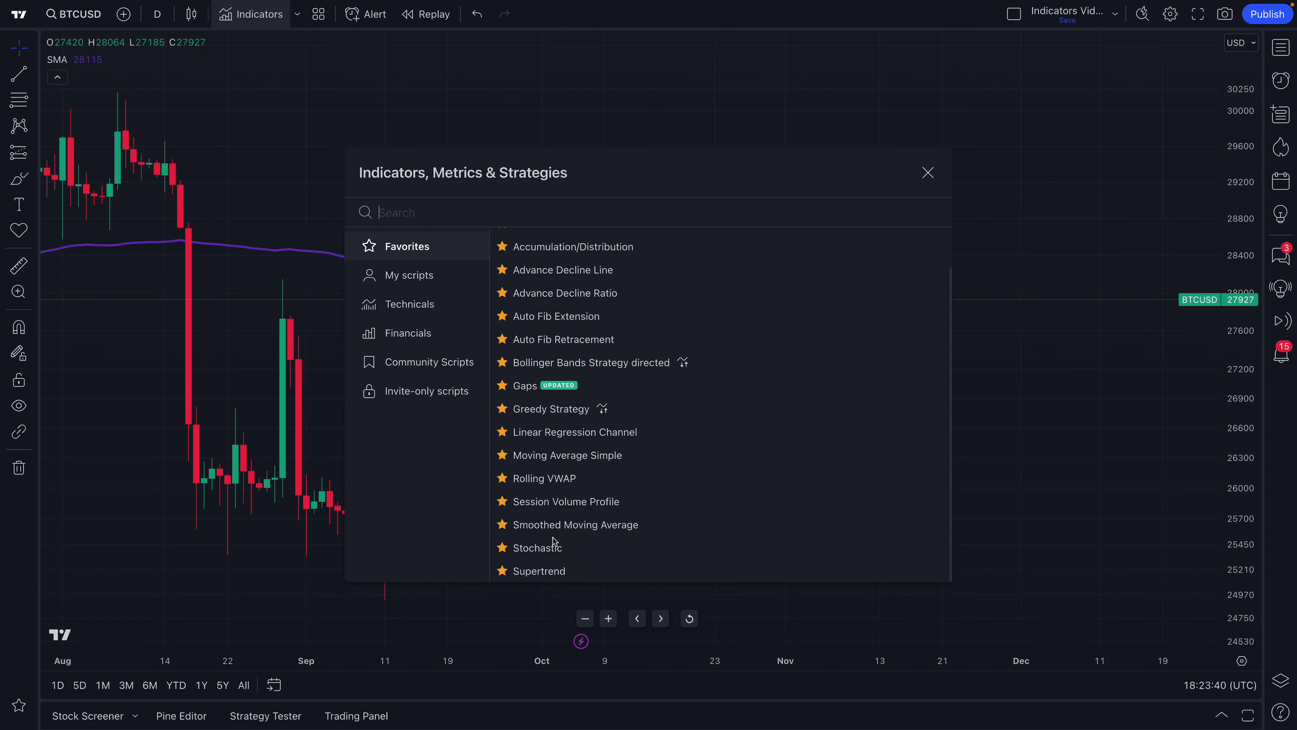
{"action": "scroll", "coordinate": [537, 383], "scroll_direction": "up", "scroll_amount": 1}
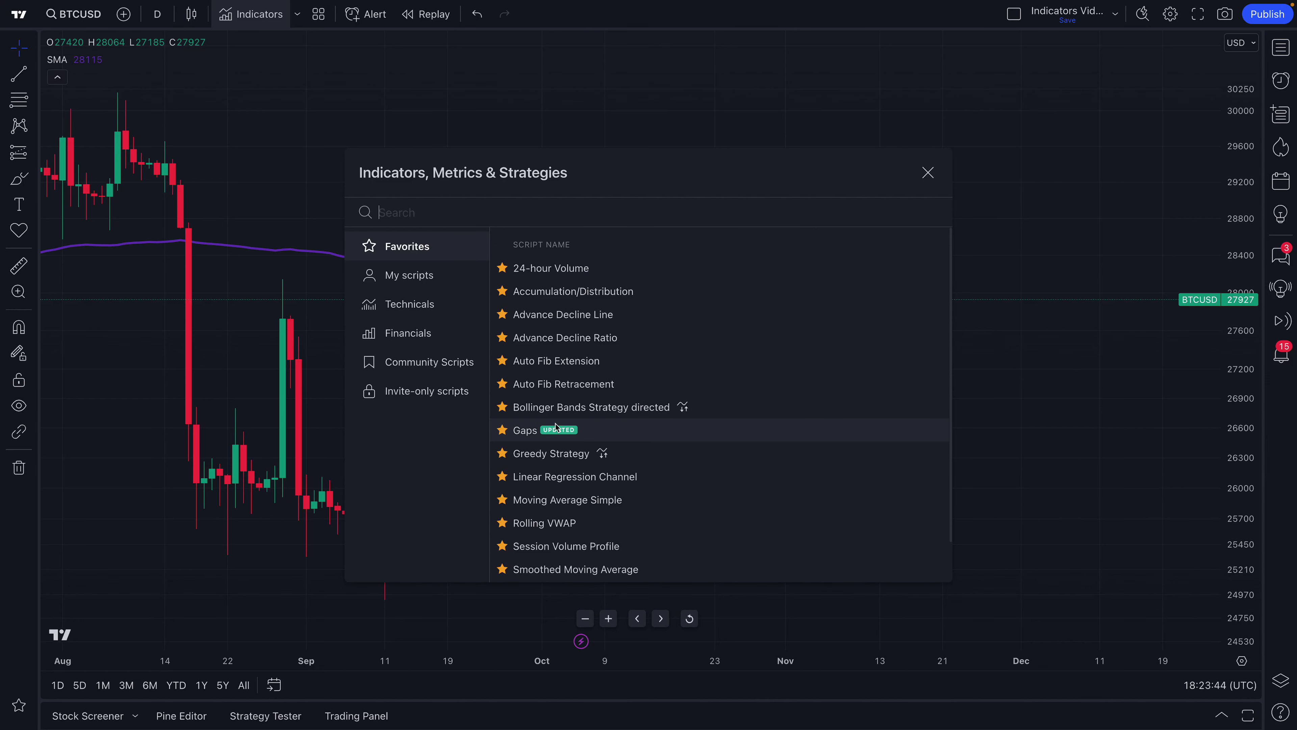
Move through the Technicals Strategies and Profiles tabs to the Patterns list
{"action": "left_click", "coordinate": [438, 307]}
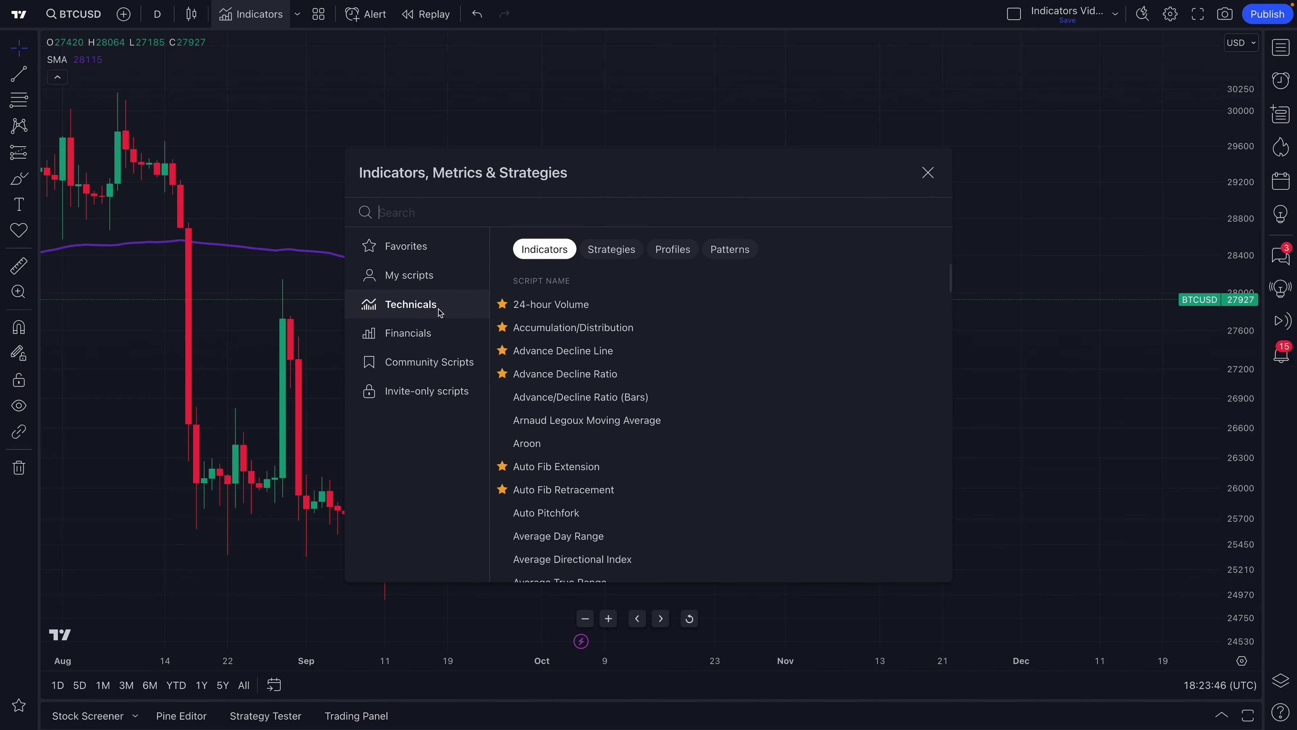
{"action": "left_click", "coordinate": [627, 251]}
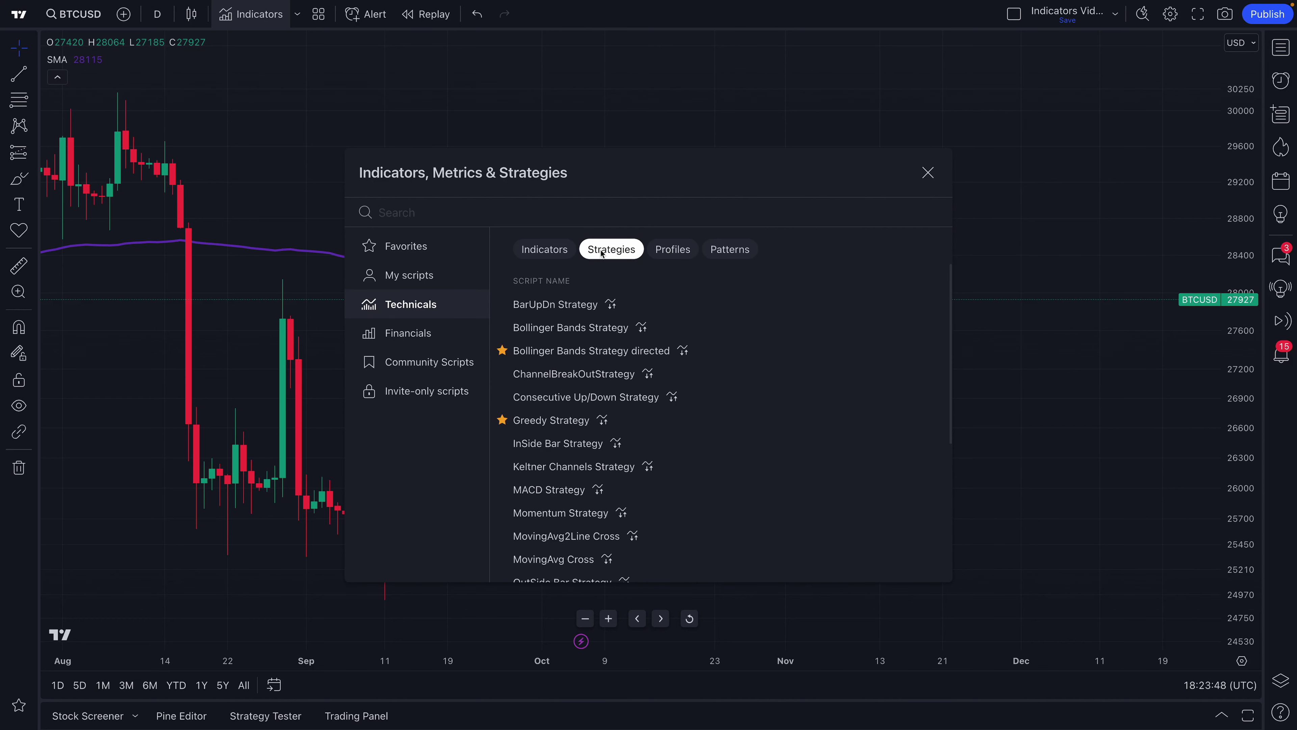
{"action": "left_click", "coordinate": [664, 253]}
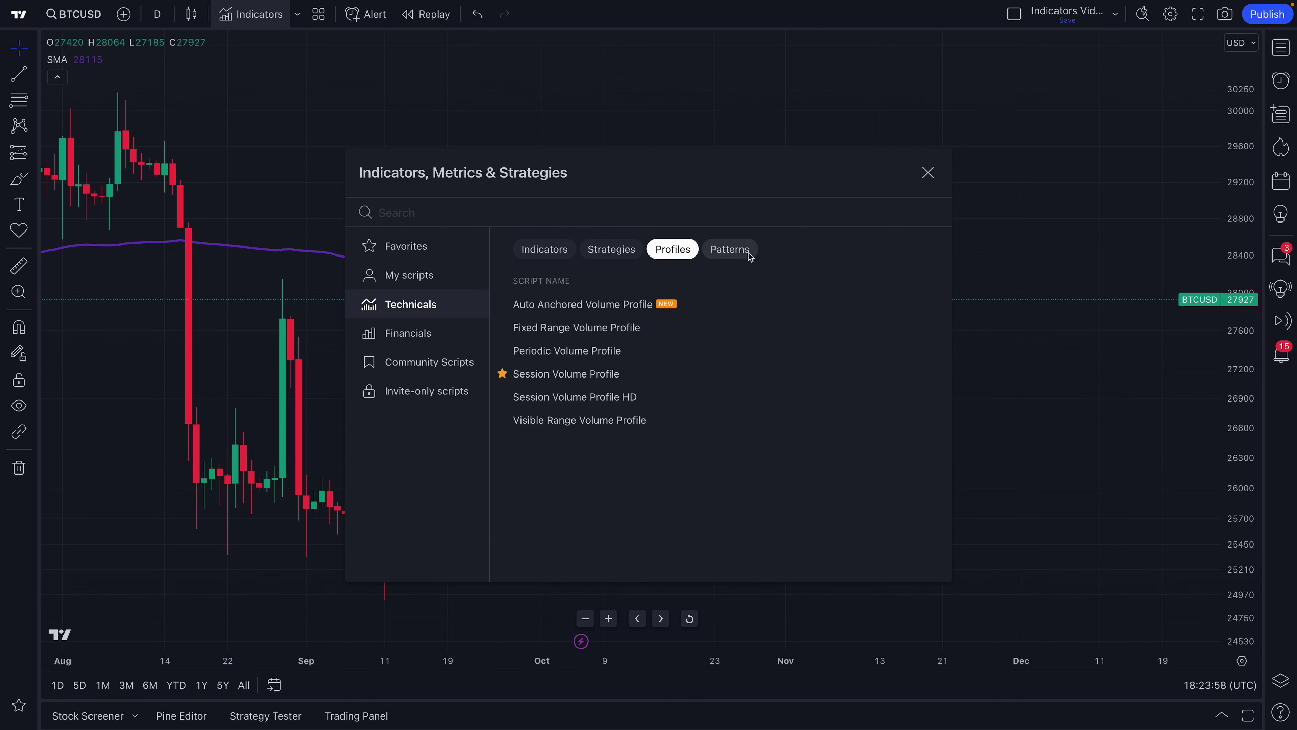
{"action": "left_click", "coordinate": [736, 251]}
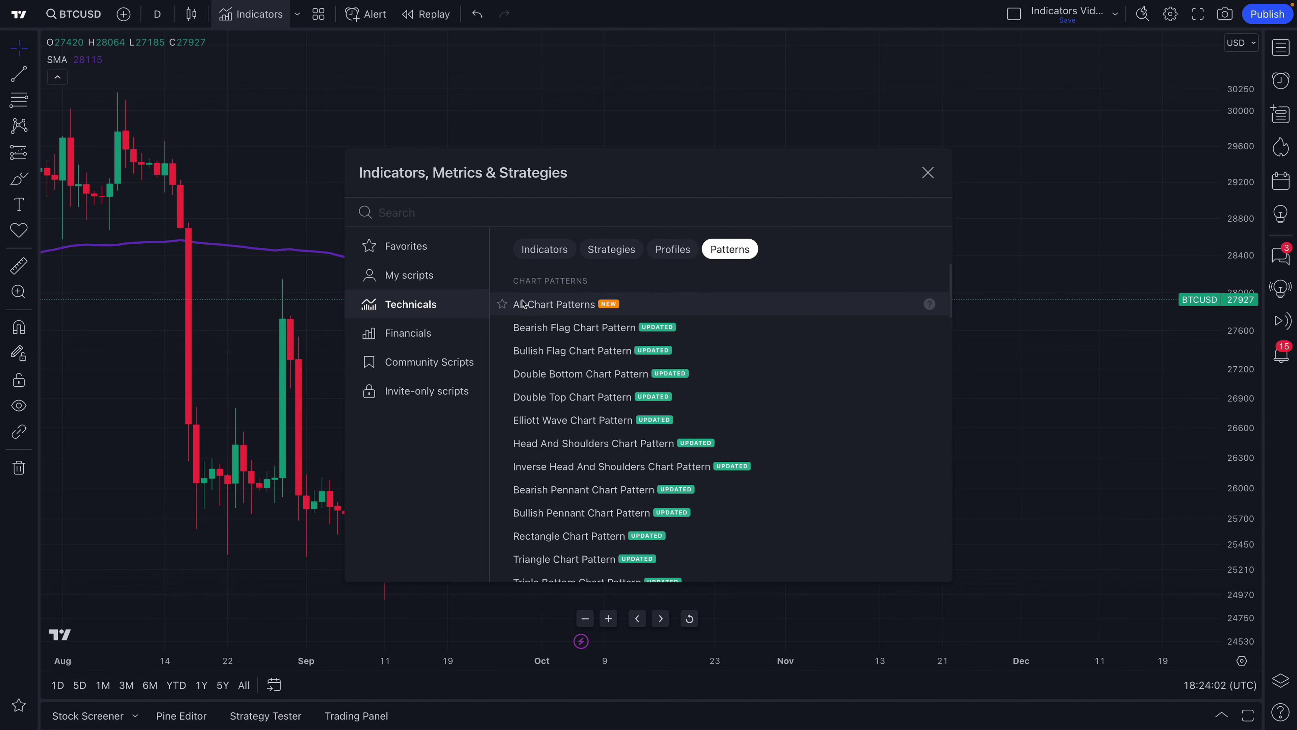
Star and add All Chart Patterns, then add All Candlestick Patterns to the chart
{"action": "left_click", "coordinate": [502, 304]}
{"action": "left_click", "coordinate": [540, 306]}
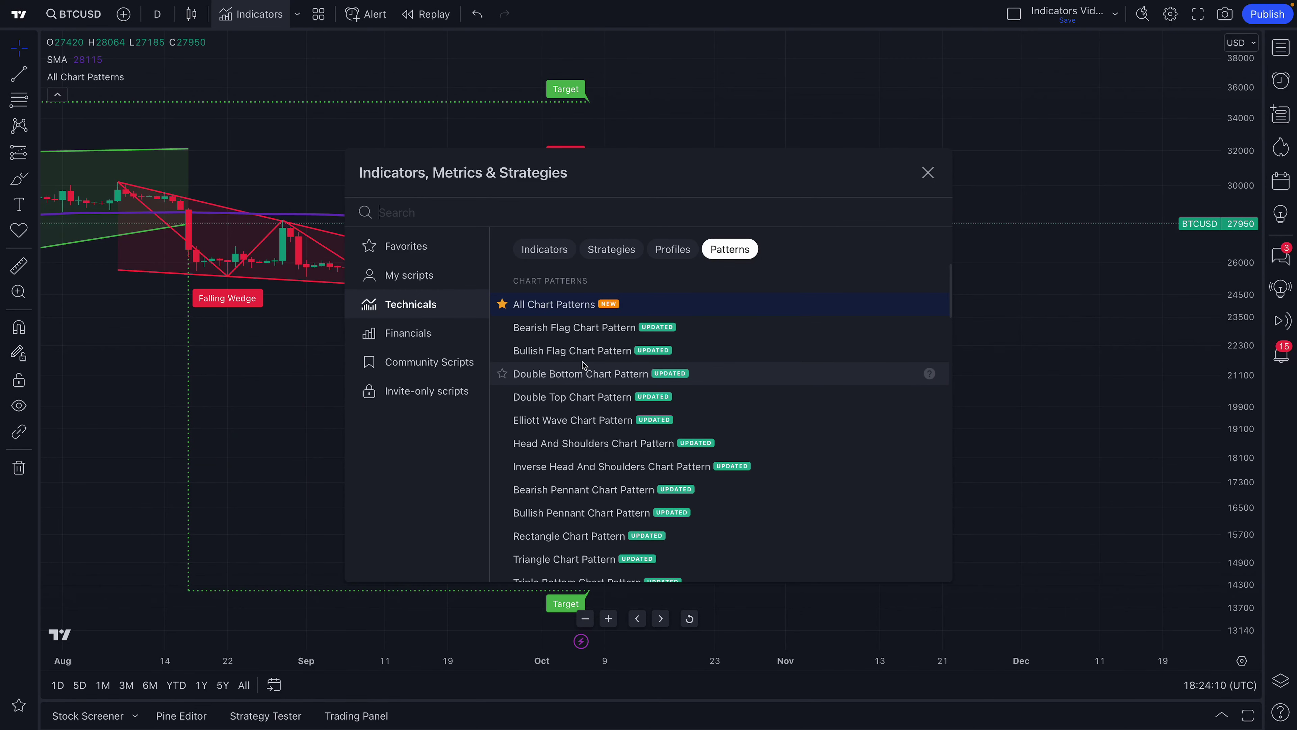
{"action": "scroll", "coordinate": [582, 363], "scroll_direction": "down", "scroll_amount": 10}
{"action": "scroll", "coordinate": [542, 337], "scroll_direction": "up", "scroll_amount": 2}
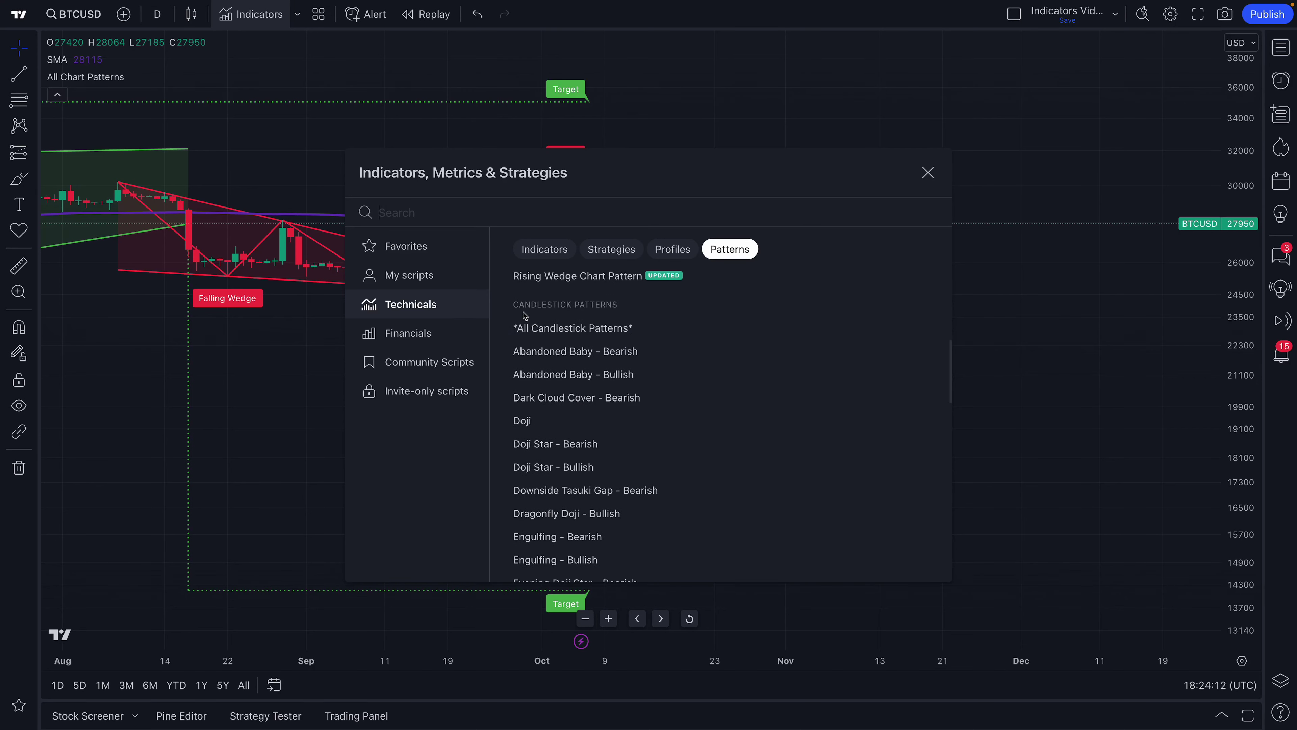
{"action": "left_click", "coordinate": [543, 334]}
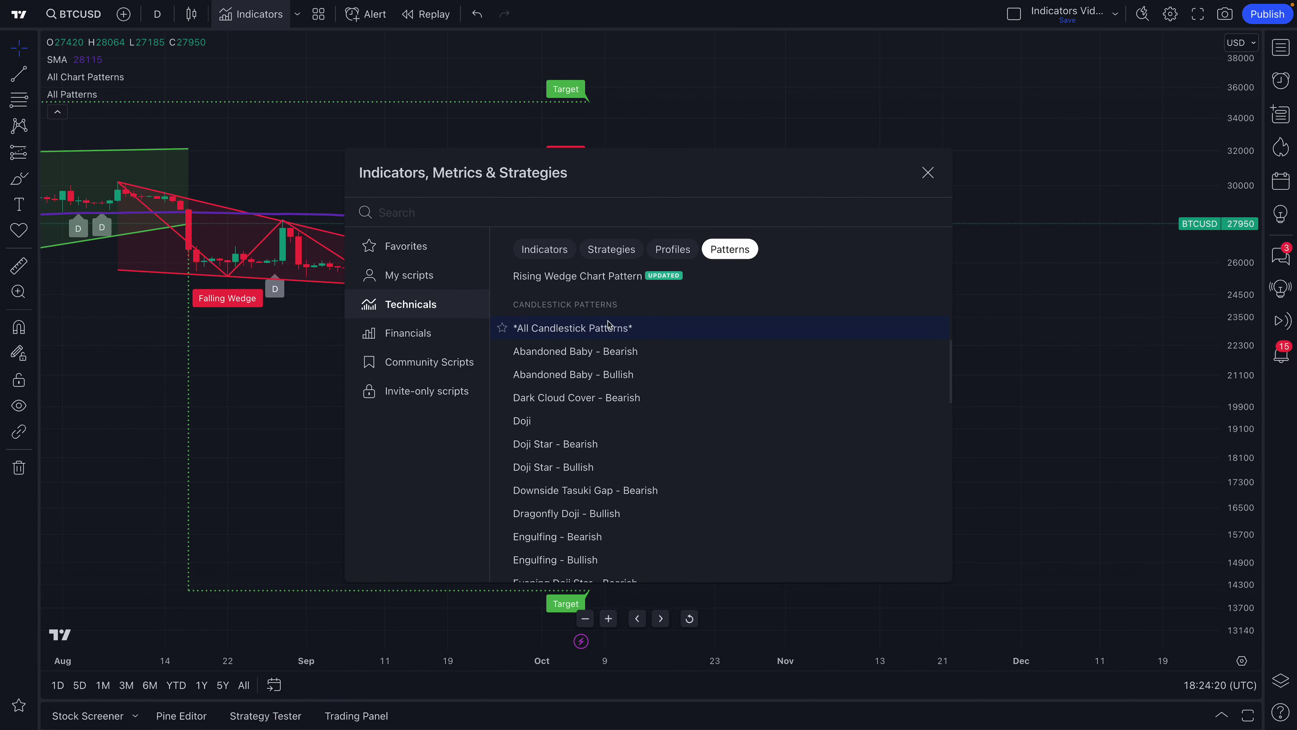
{"action": "scroll", "coordinate": [537, 329], "scroll_direction": "up", "scroll_amount": 10}
{"action": "left_click", "coordinate": [502, 304]}
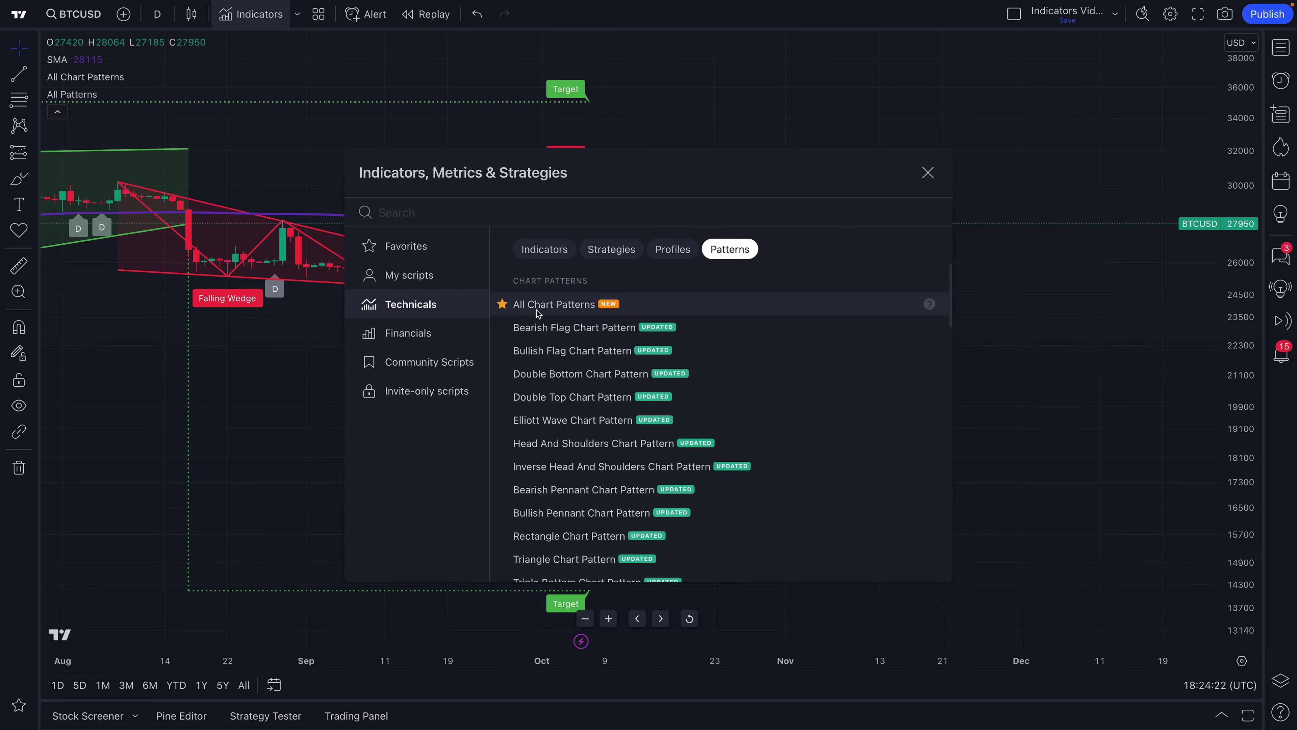
Close the Indicators dialog and delete the purple 100-period SMA via its legend
{"action": "left_click", "coordinate": [929, 175]}
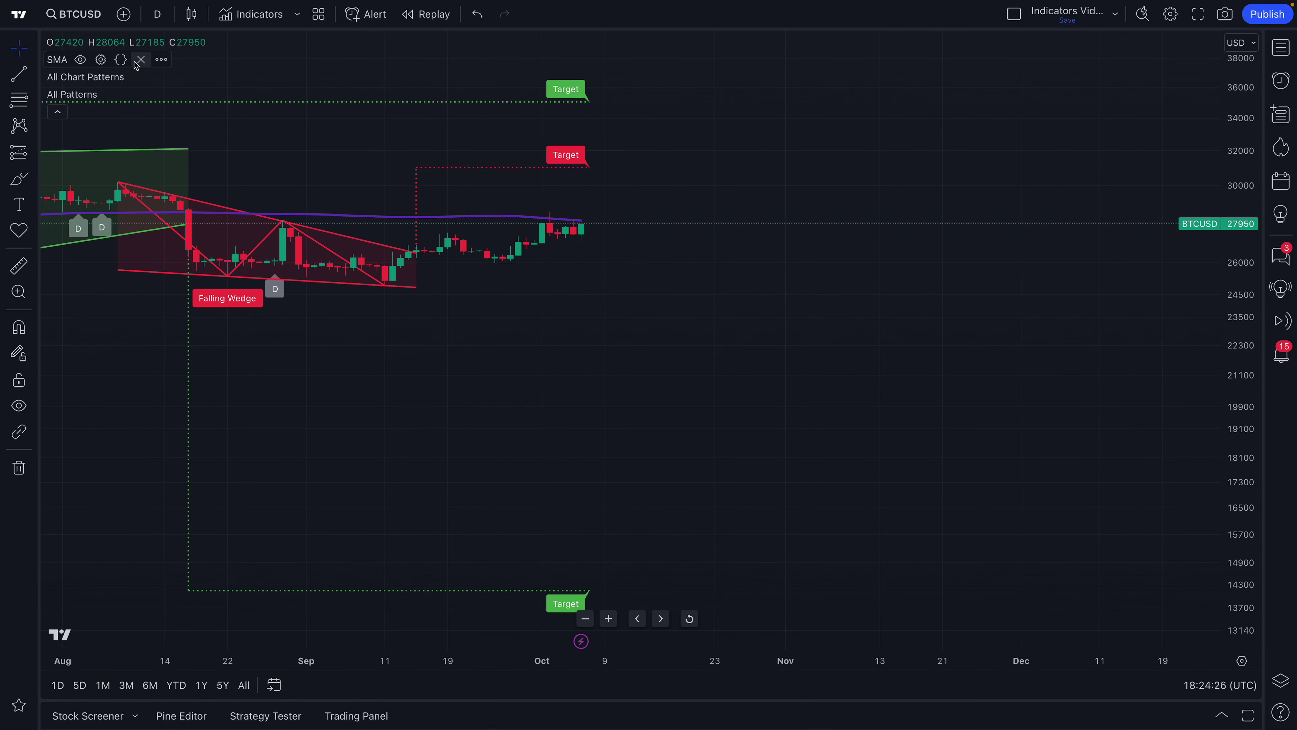
{"action": "left_click", "coordinate": [141, 60]}
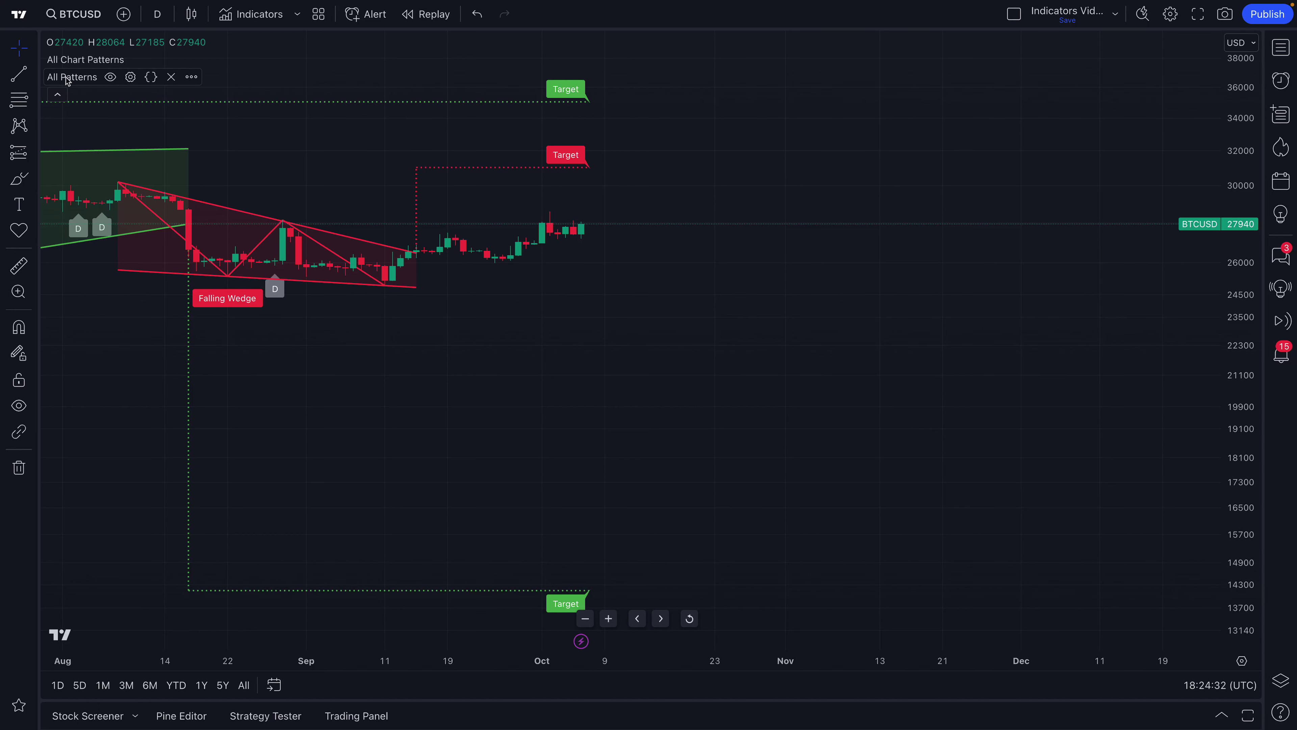
Move the BTCUSD chart back to March to review wedges and read a D label's Doji tooltip
{"action": "scroll", "coordinate": [423, 193], "scroll_direction": "left", "scroll_amount": 8}
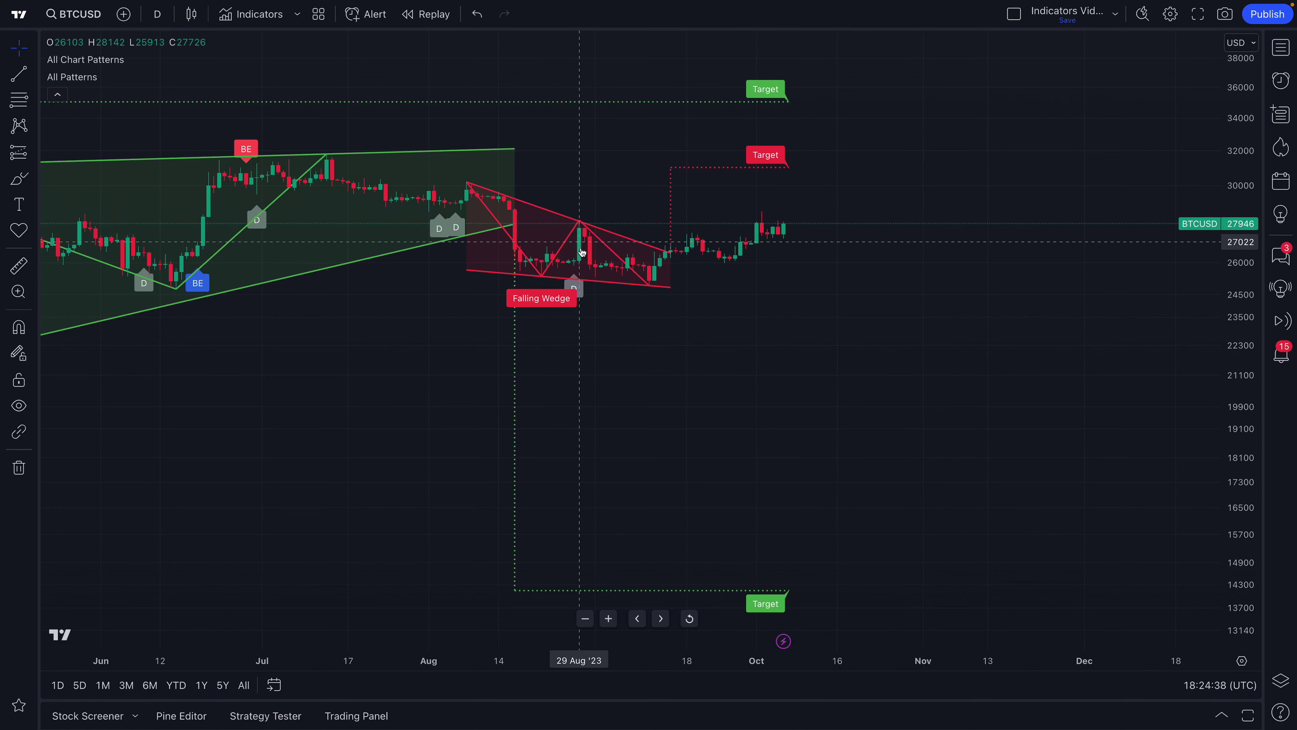
{"action": "scroll", "coordinate": [628, 281], "scroll_direction": "left", "scroll_amount": 8}
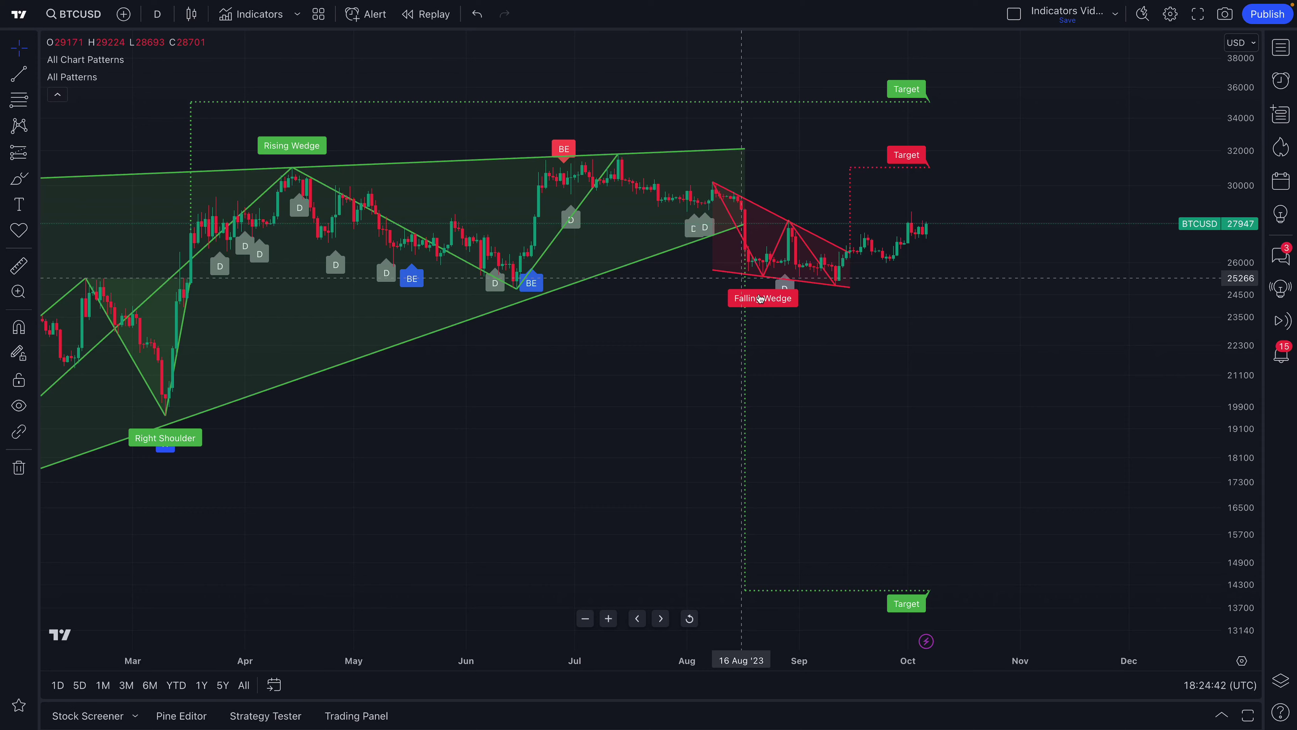
{"action": "scroll", "coordinate": [759, 306], "scroll_direction": "up", "scroll_amount": 5}
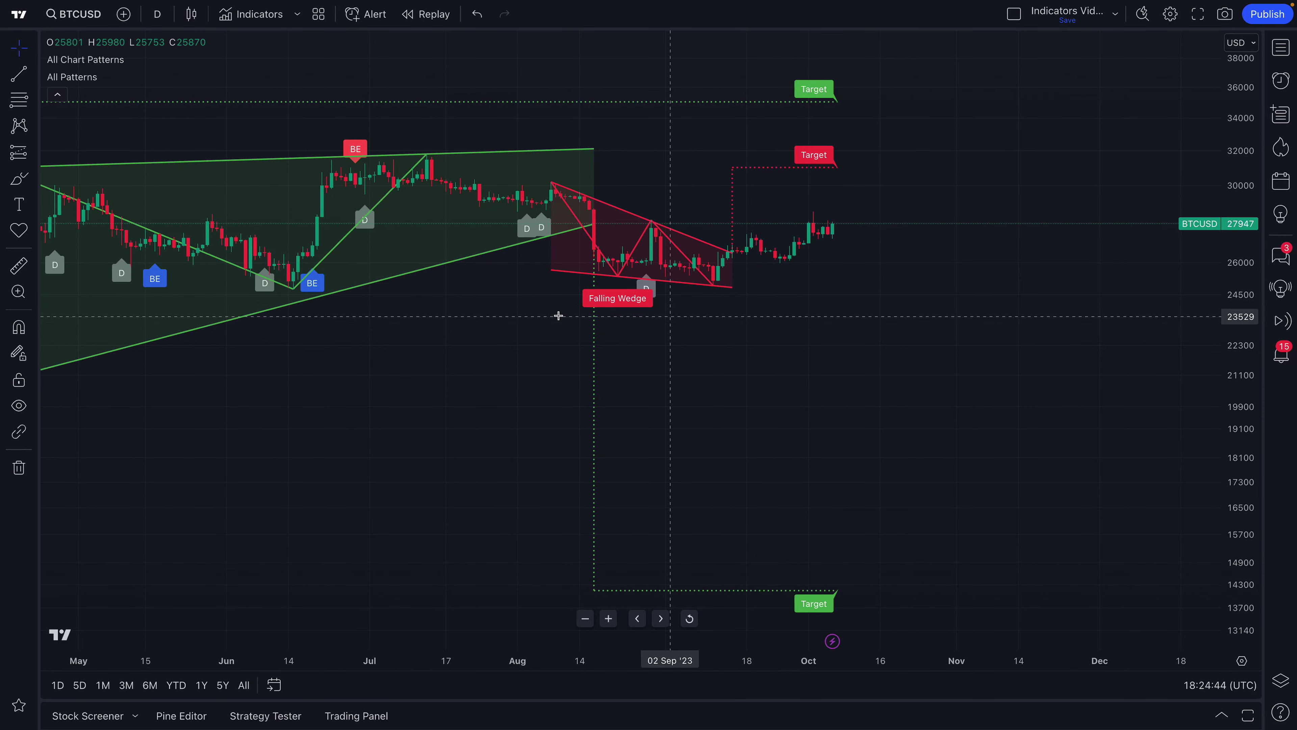
{"action": "mouse_move", "coordinate": [647, 290]}
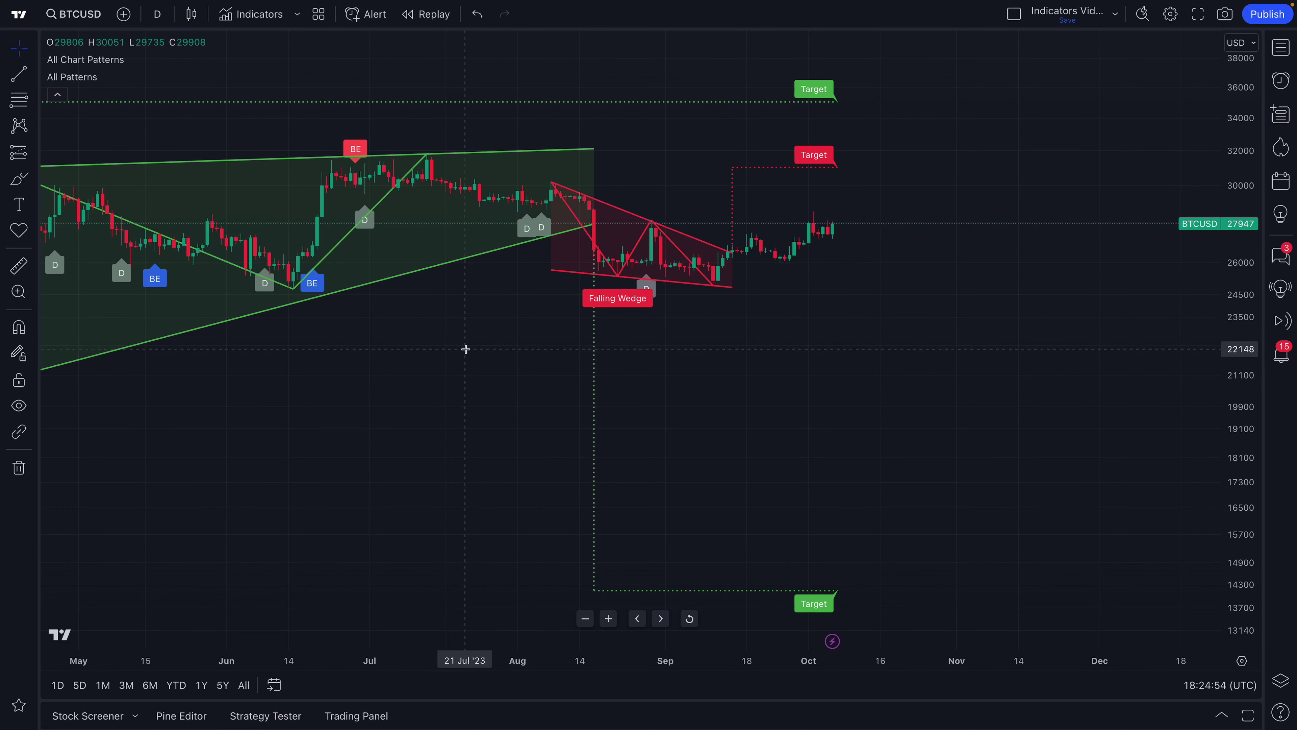
{"action": "scroll", "coordinate": [464, 348], "scroll_direction": "down", "scroll_amount": 1}
{"action": "scroll", "coordinate": [464, 348], "scroll_direction": "down", "scroll_amount": 1}
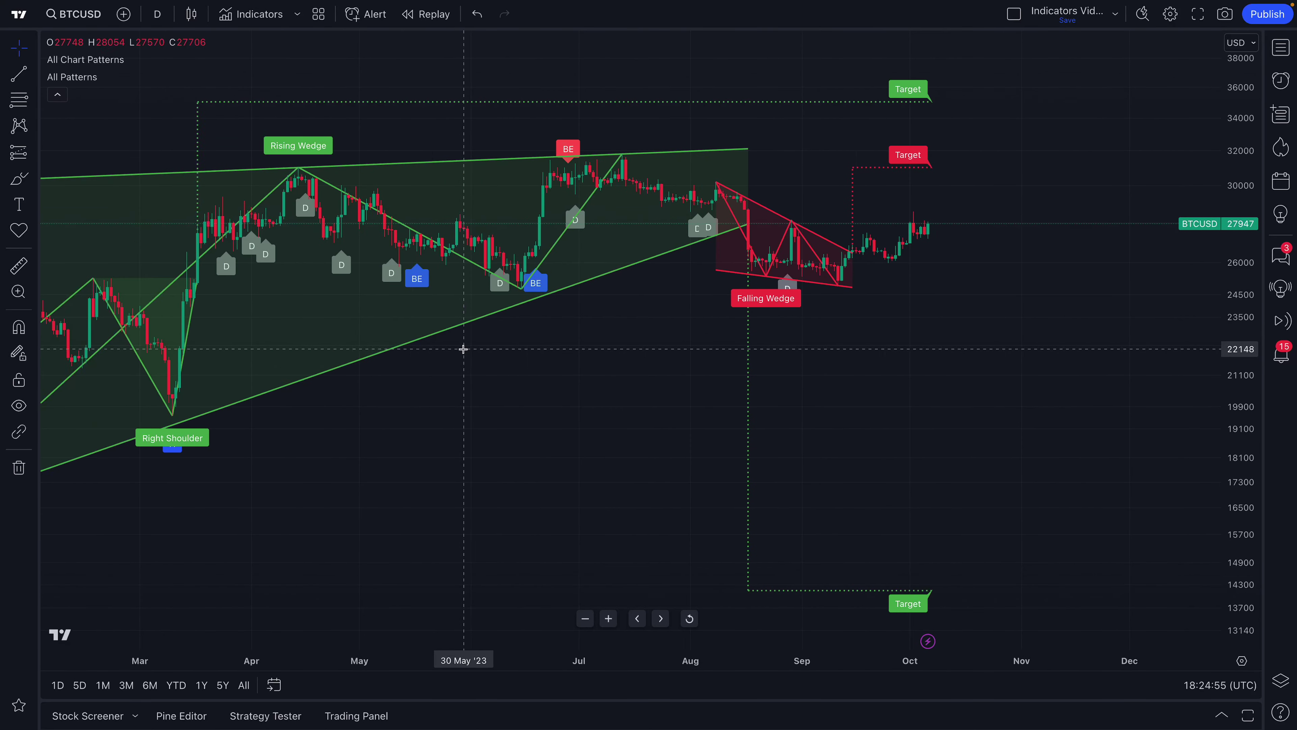
Reopen the indicators library on its technical indicators list, starting with 24-hour Volume
{"action": "left_click", "coordinate": [249, 15]}
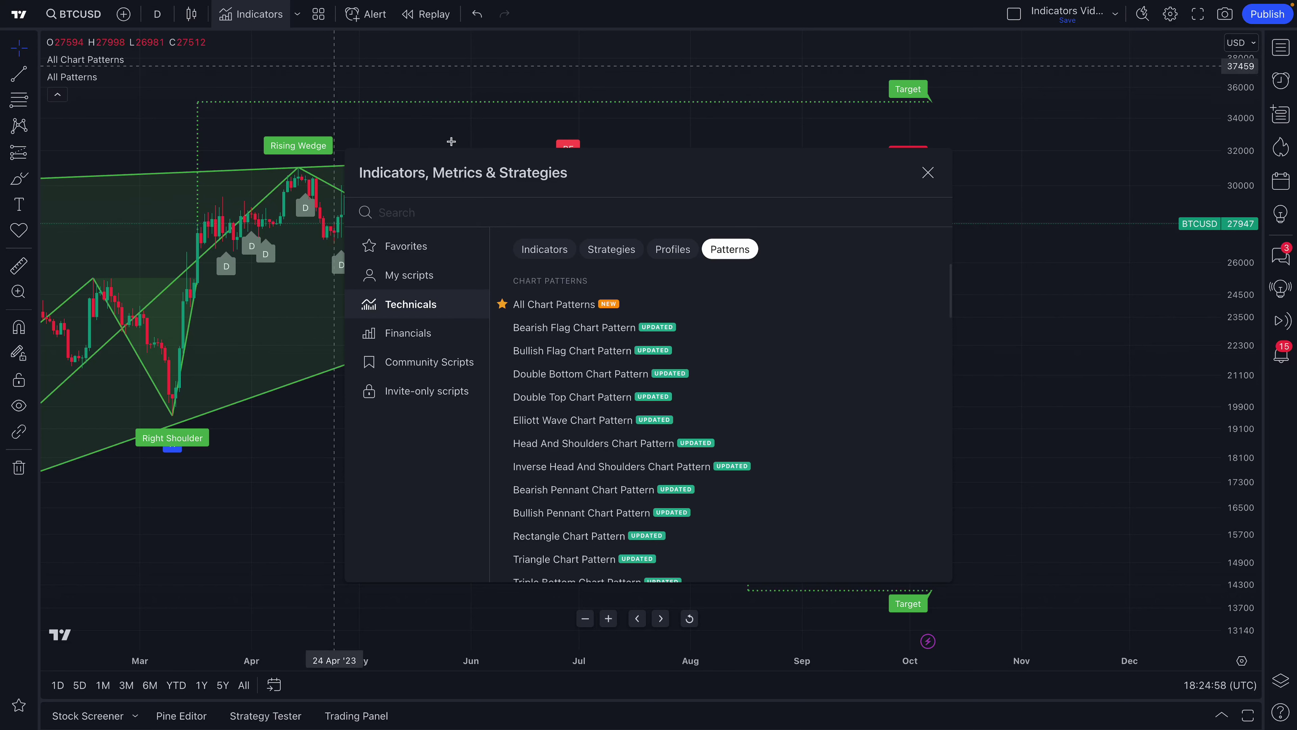
{"action": "left_click", "coordinate": [537, 254]}
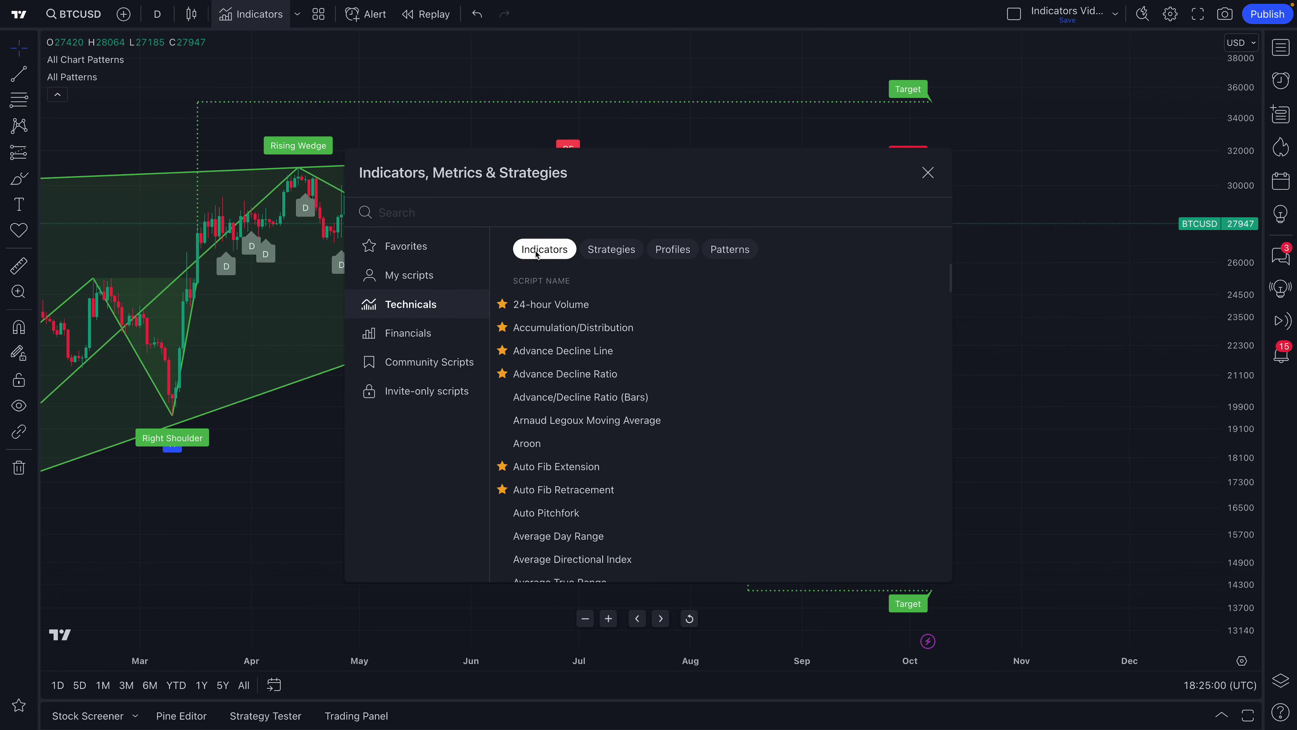